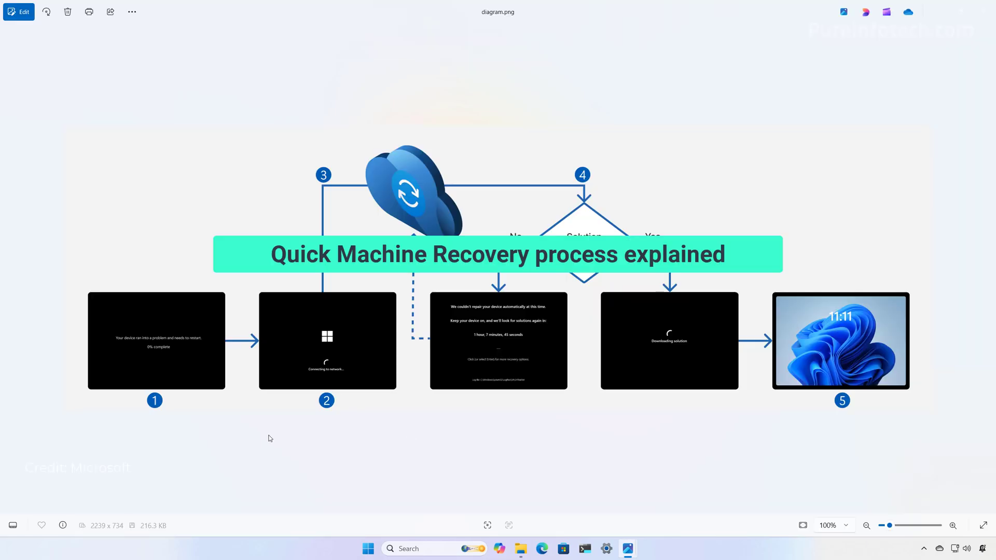
Step: Zoom into diagram.png and pan through recovery stages 1–5, including the cloud and decision steps
{"action": "scroll", "coordinate": [219, 407], "scroll_direction": "up", "scroll_amount": 3}
{"action": "scroll", "coordinate": [218, 407], "scroll_direction": "up", "scroll_amount": 4}
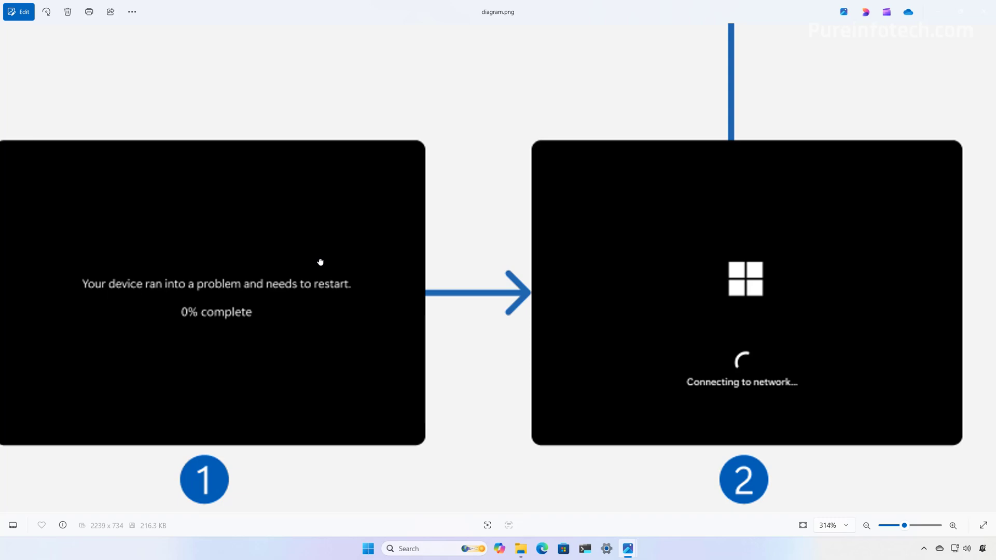
{"action": "scroll", "coordinate": [360, 278], "scroll_direction": "right", "scroll_amount": 5}
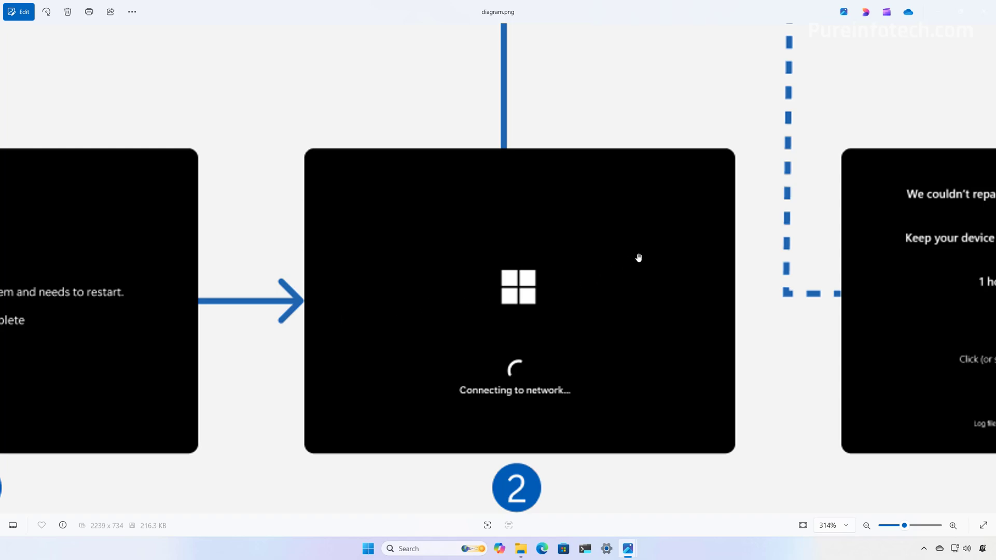
{"action": "scroll", "coordinate": [639, 256], "scroll_direction": "down", "scroll_amount": 2}
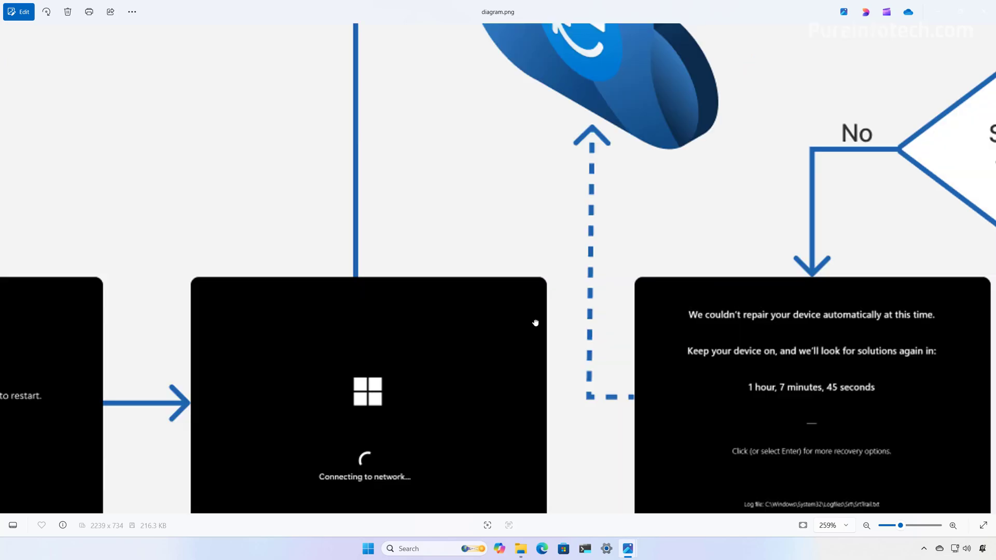
{"action": "left_click_drag", "start_coordinate": [535, 323], "coordinate": [444, 383]}
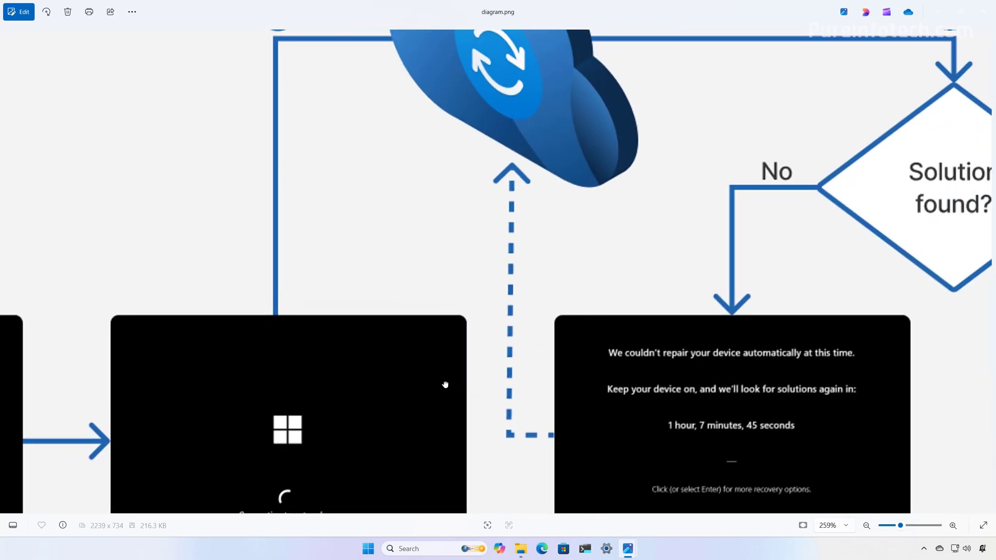
{"action": "scroll", "coordinate": [566, 289], "scroll_direction": "down", "scroll_amount": 2}
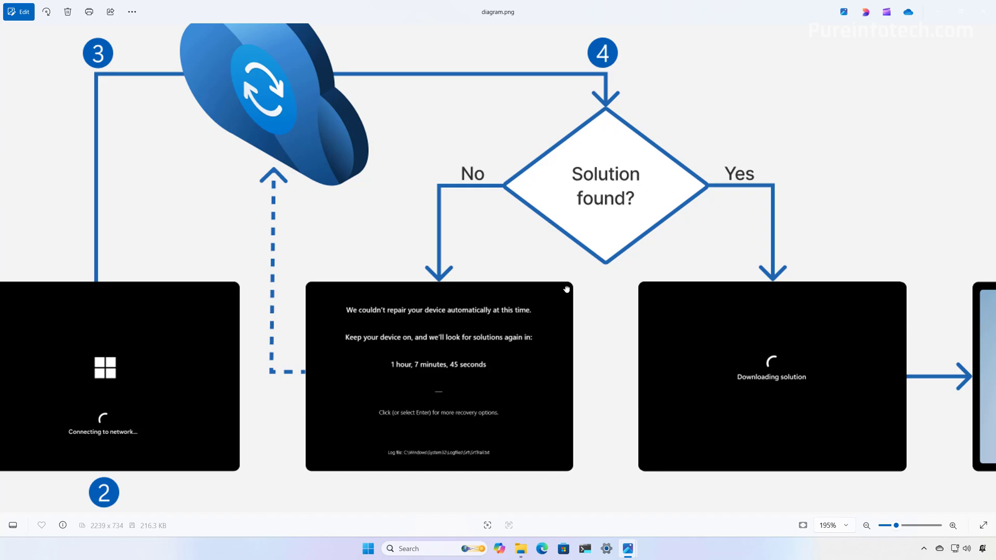
{"action": "scroll", "coordinate": [567, 289], "scroll_direction": "right", "scroll_amount": 5}
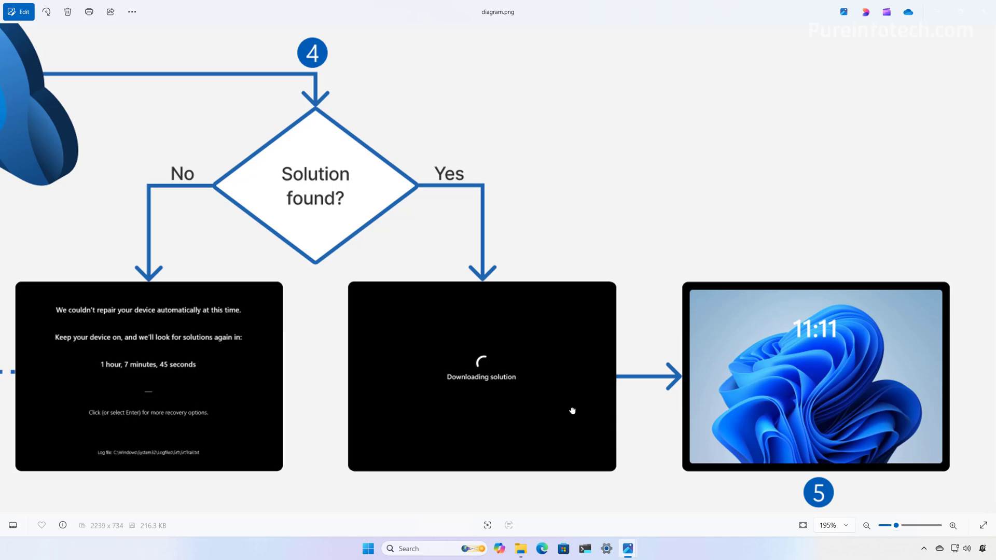
{"action": "scroll", "coordinate": [573, 411], "scroll_direction": "down", "scroll_amount": 5}
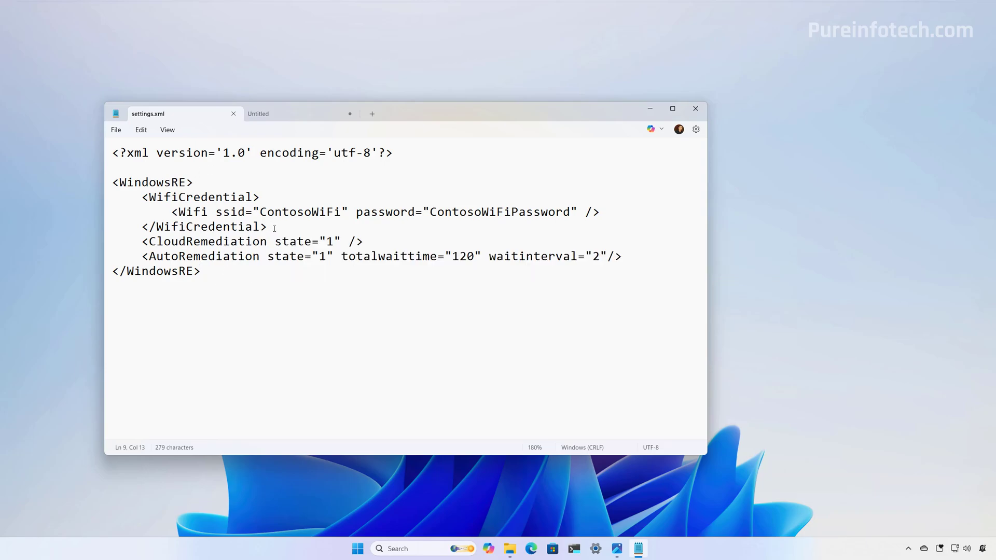
{"action": "left_click_drag", "start_coordinate": [274, 229], "coordinate": [140, 199]}
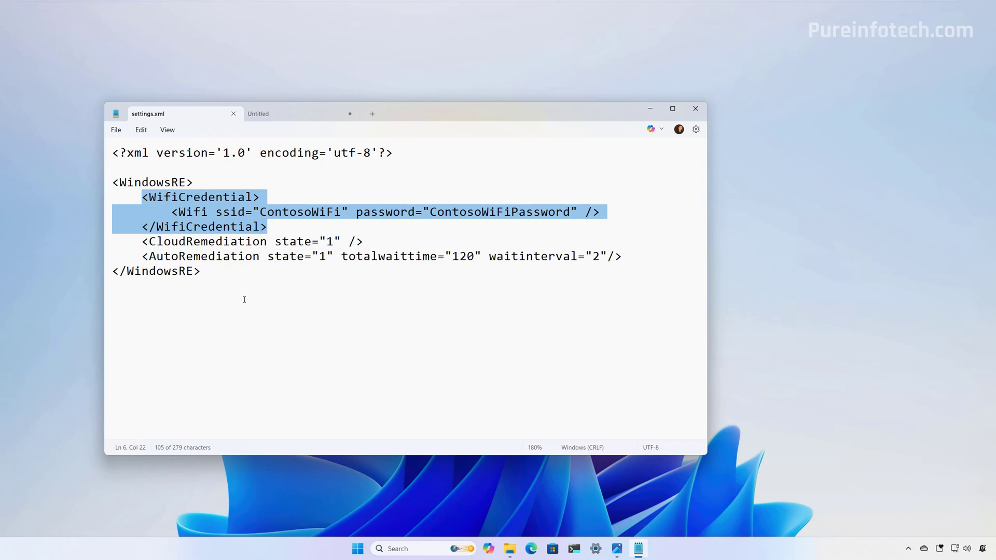
{"action": "left_click_drag", "start_coordinate": [142, 242], "coordinate": [369, 242]}
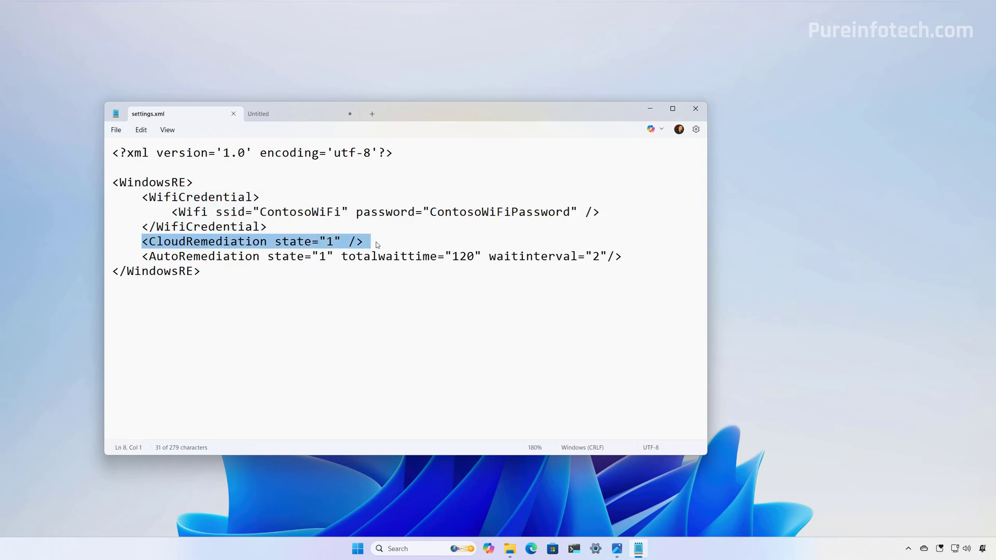
{"action": "left_click", "coordinate": [369, 242]}
{"action": "key", "text": "shift+Home"}
{"action": "left_click", "coordinate": [142, 256]}
{"action": "key", "text": "shift+Home"}
{"action": "key", "text": "shift+Down"}
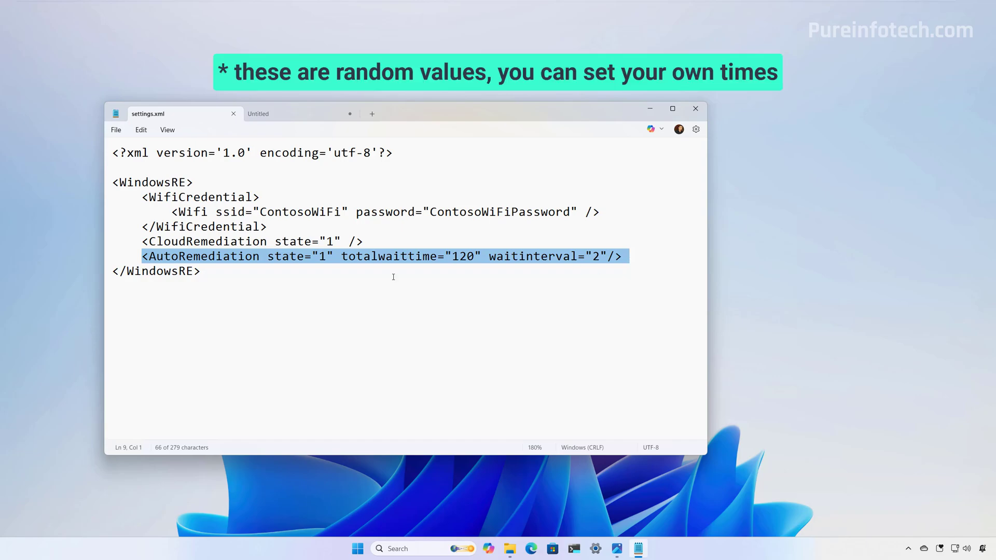
{"action": "key", "text": "End"}
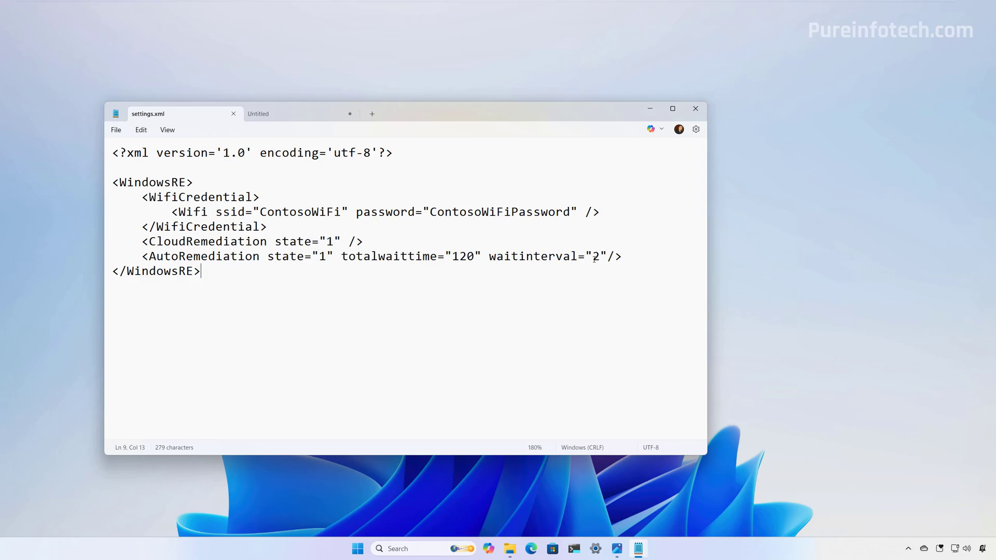
Step: Browse from Local Disk (C:) into the myrec folder to confirm settings.xml is there
{"action": "right_click", "coordinate": [513, 551]}
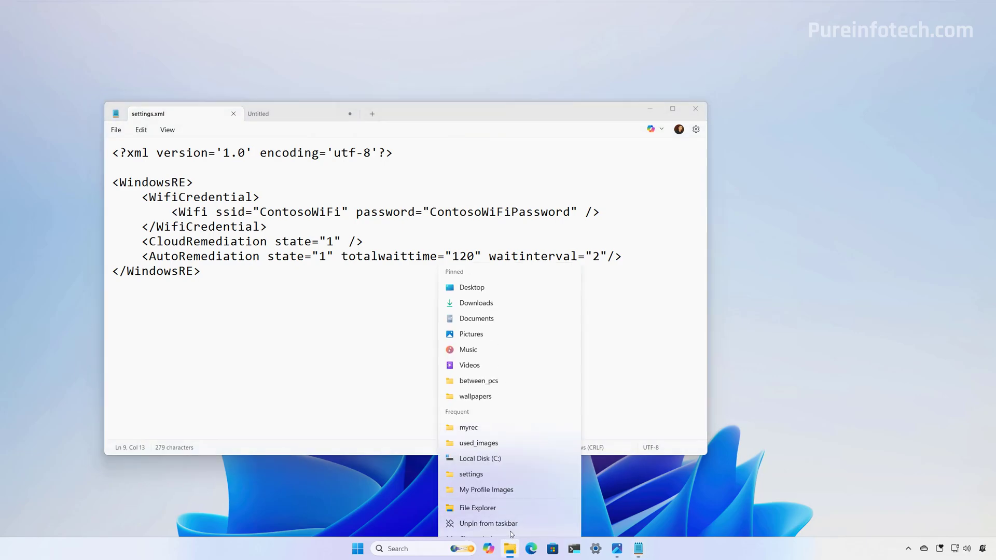
{"action": "left_click", "coordinate": [478, 409]}
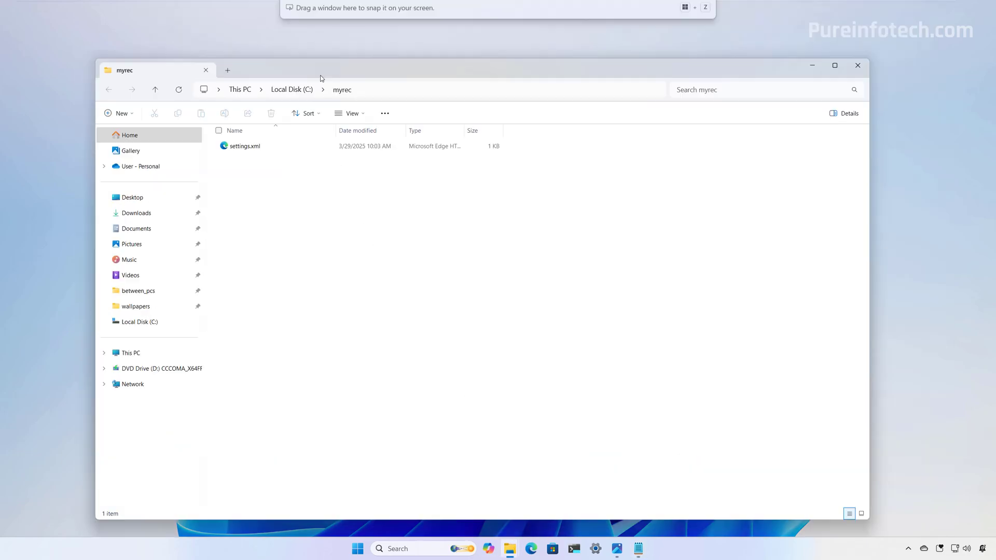
{"action": "left_click", "coordinate": [292, 90]}
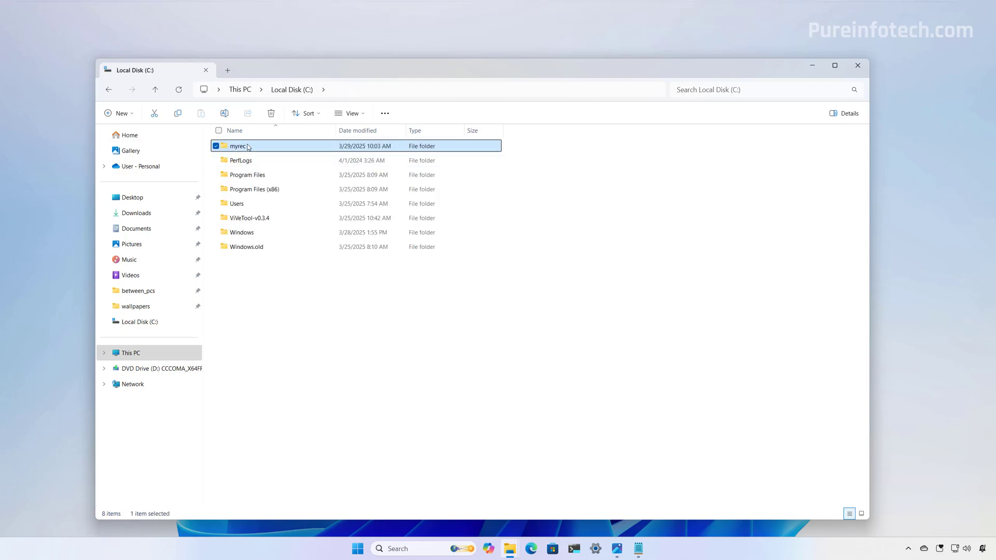
{"action": "double_click", "coordinate": [247, 147]}
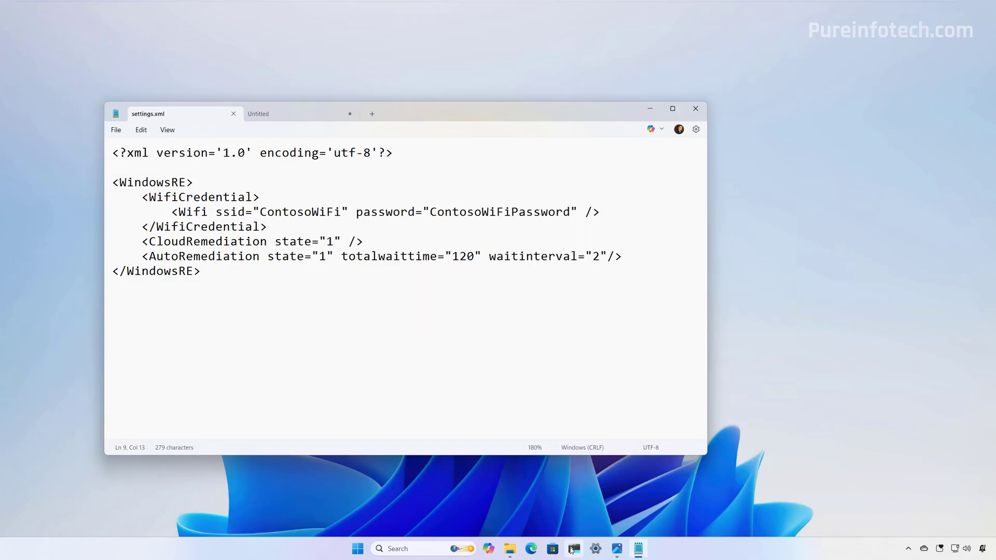
Step: In an admin Terminal, run reagentc /setrecoverysettings with c:\myrec\settings.xml
{"action": "left_click", "coordinate": [573, 549], "text": "ctrl+shift"}
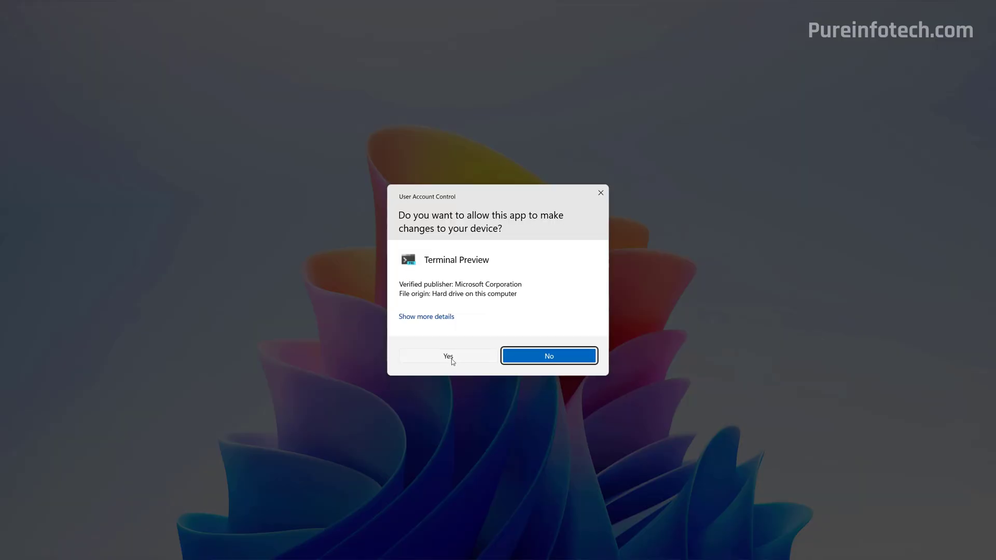
{"action": "left_click", "coordinate": [451, 359]}
{"action": "left_click_drag", "start_coordinate": [503, 181], "coordinate": [111, 187]}
{"action": "key", "text": "ctrl+c"}
{"action": "left_click", "coordinate": [225, 490]}
{"action": "key", "text": "ctrl+v"}
{"action": "type", "text": "c:\\myrec\\"}
{"action": "key", "text": "Return"}
Step: Run reagentc /getrecoverysettings to confirm the applied recovery configuration
{"action": "key", "text": "alt+Tab"}
{"action": "left_click_drag", "start_coordinate": [371, 226], "coordinate": [109, 228]}
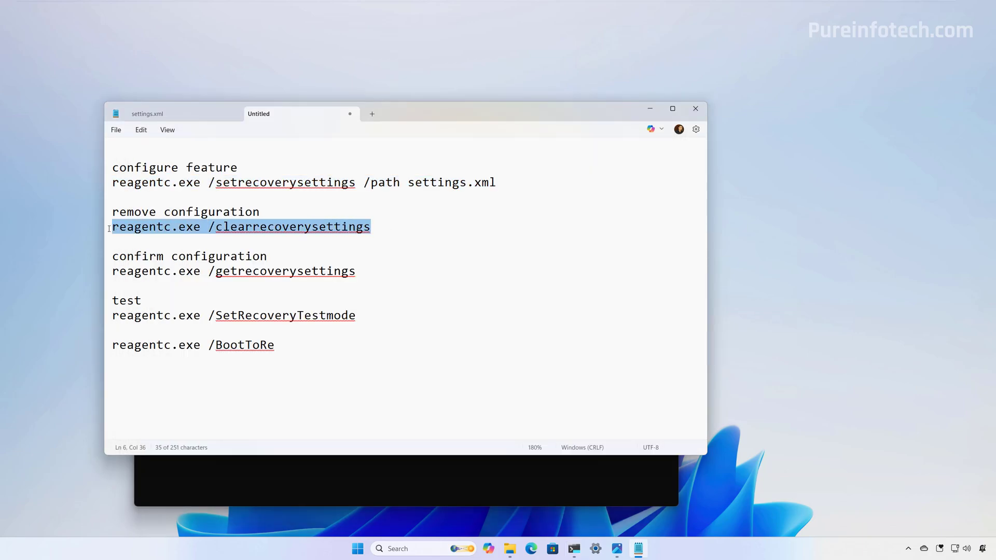
{"action": "left_click_drag", "start_coordinate": [375, 274], "coordinate": [109, 272]}
{"action": "right_click", "coordinate": [137, 275]}
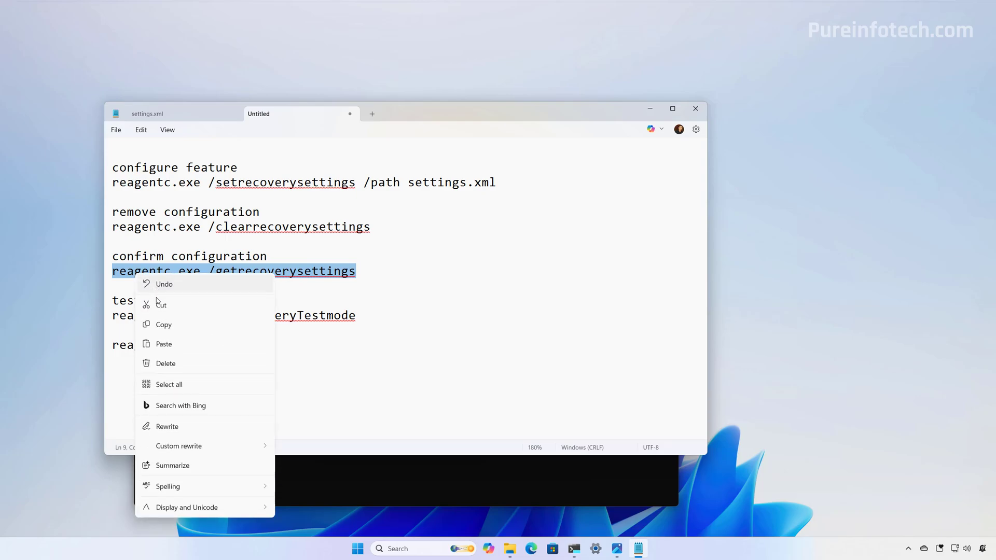
{"action": "left_click", "coordinate": [164, 325]}
{"action": "left_click", "coordinate": [347, 475]}
{"action": "right_click", "coordinate": [360, 407]}
{"action": "key", "text": "Return"}
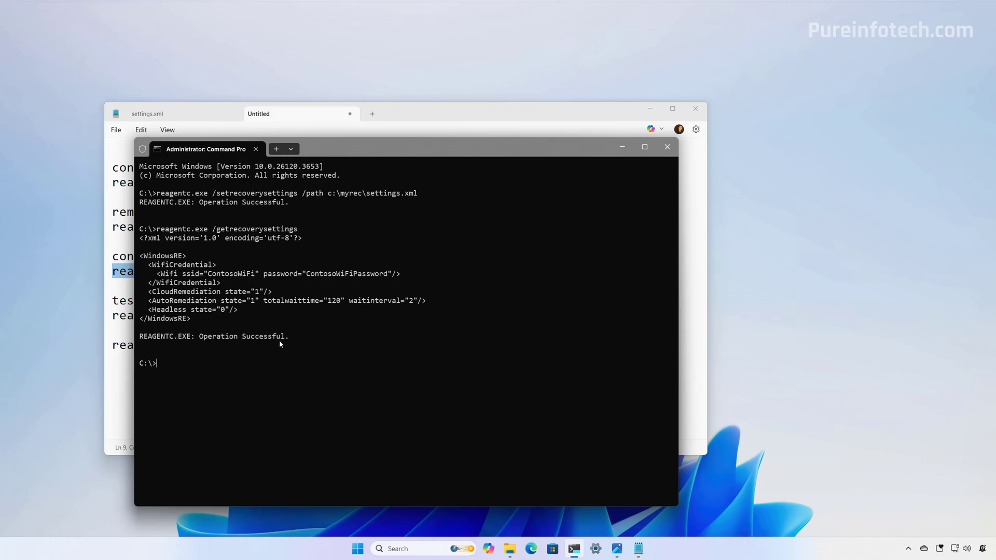
Step: Run reagentc /SetRecoveryTestmode copied from the Notepad command list
{"action": "key", "text": "alt+Tab"}
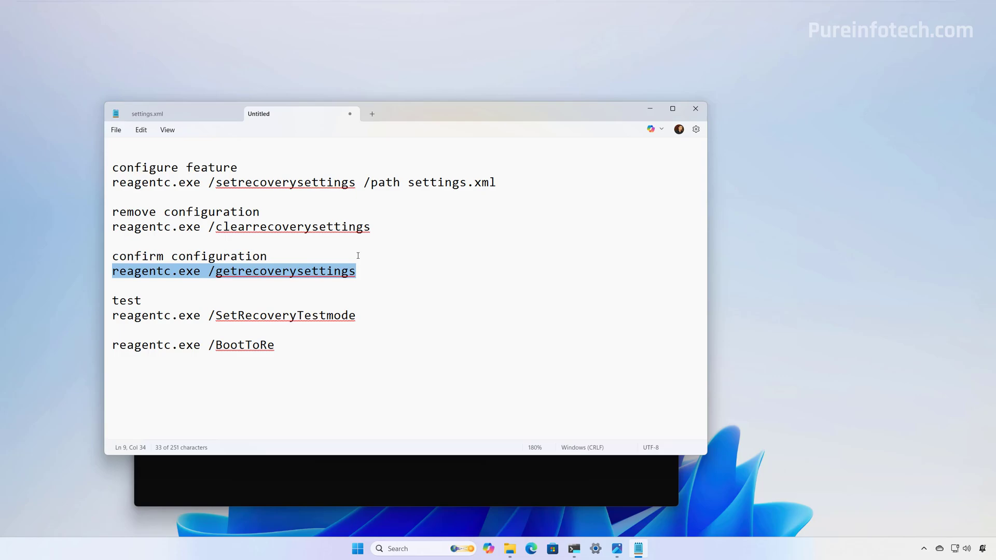
{"action": "triple_click", "coordinate": [353, 316]}
{"action": "right_click", "coordinate": [138, 322]}
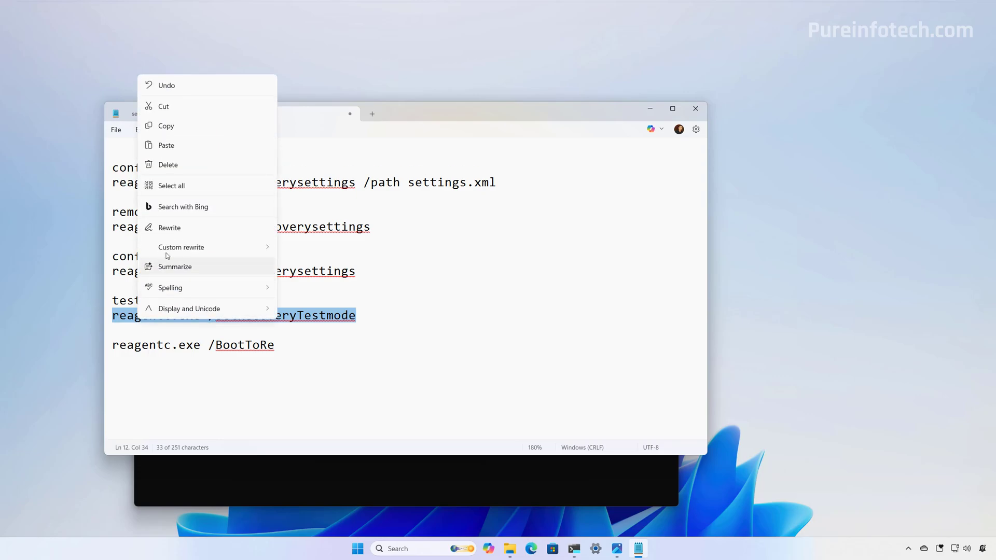
{"action": "left_click", "coordinate": [165, 128]}
{"action": "left_click", "coordinate": [650, 108]}
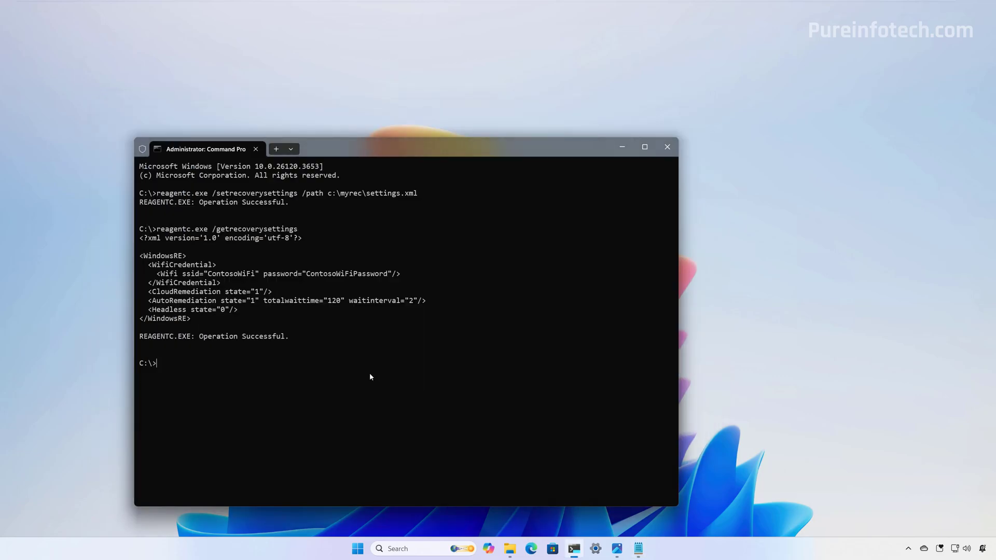
{"action": "right_click", "coordinate": [391, 373]}
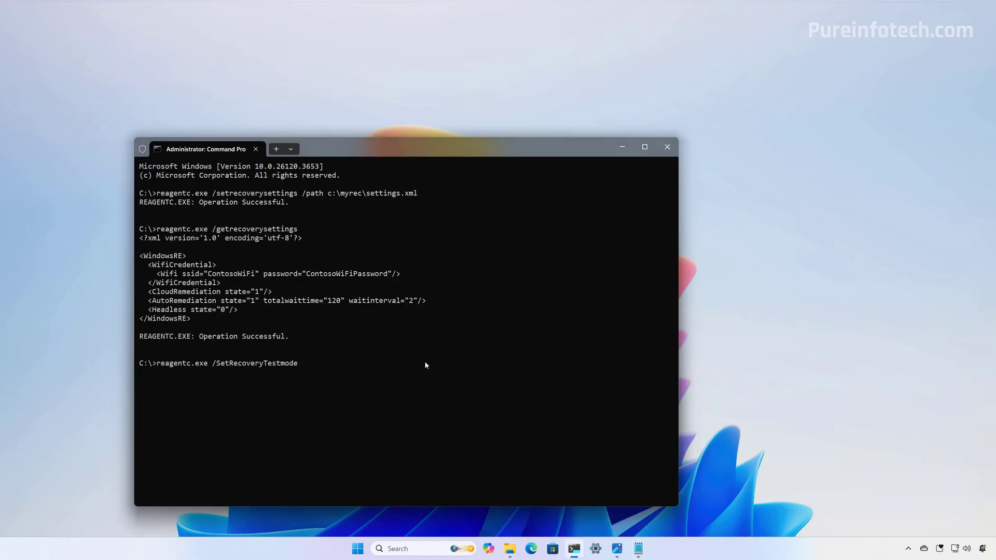
{"action": "key", "text": "Return"}
Step: Run reagentc /BootToRe so the PC boots into recovery
{"action": "left_click", "coordinate": [638, 548]}
{"action": "left_click_drag", "start_coordinate": [275, 345], "coordinate": [109, 349]}
{"action": "right_click", "coordinate": [157, 349]}
{"action": "left_click", "coordinate": [174, 161]}
{"action": "left_click", "coordinate": [649, 109]}
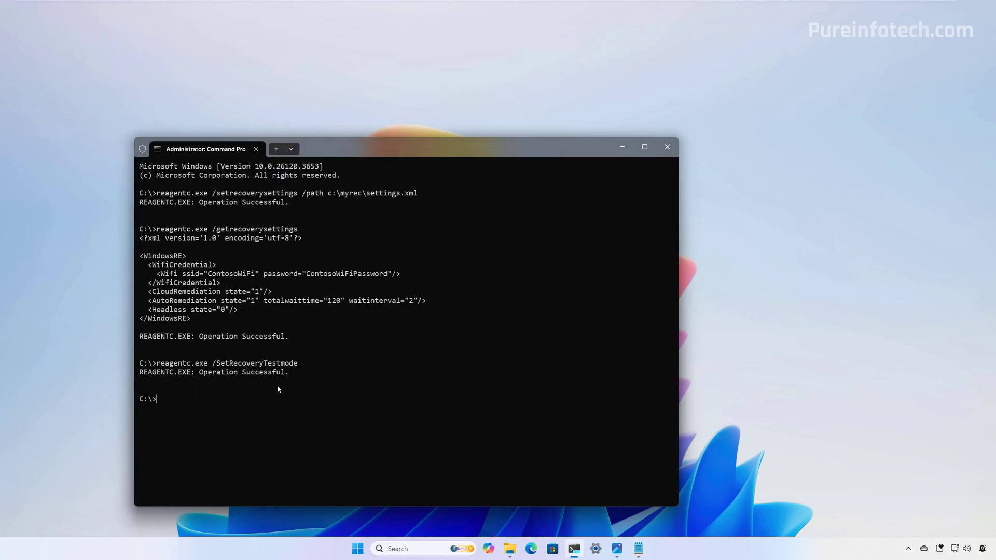
{"action": "right_click", "coordinate": [343, 394]}
{"action": "key", "text": "Return"}
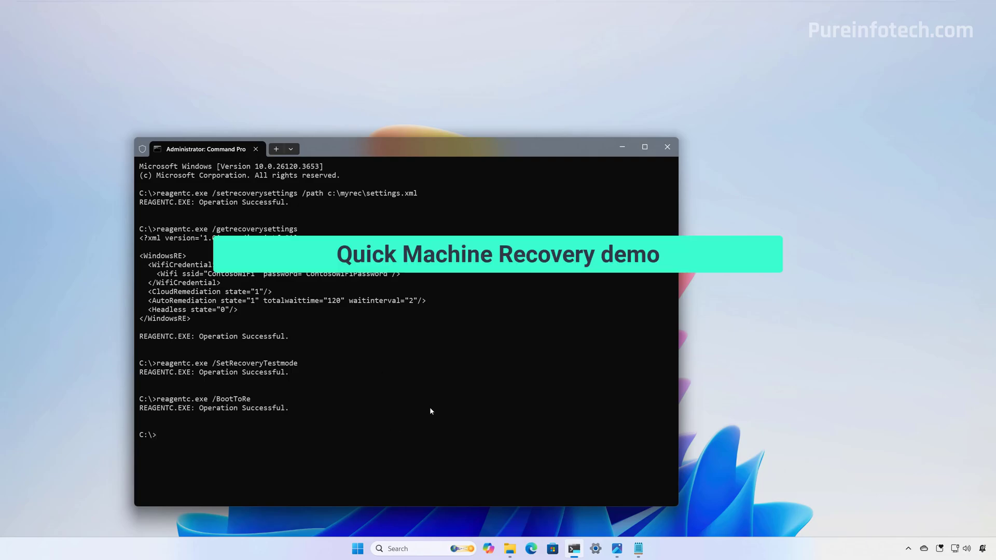
{"action": "left_click", "coordinate": [667, 147]}
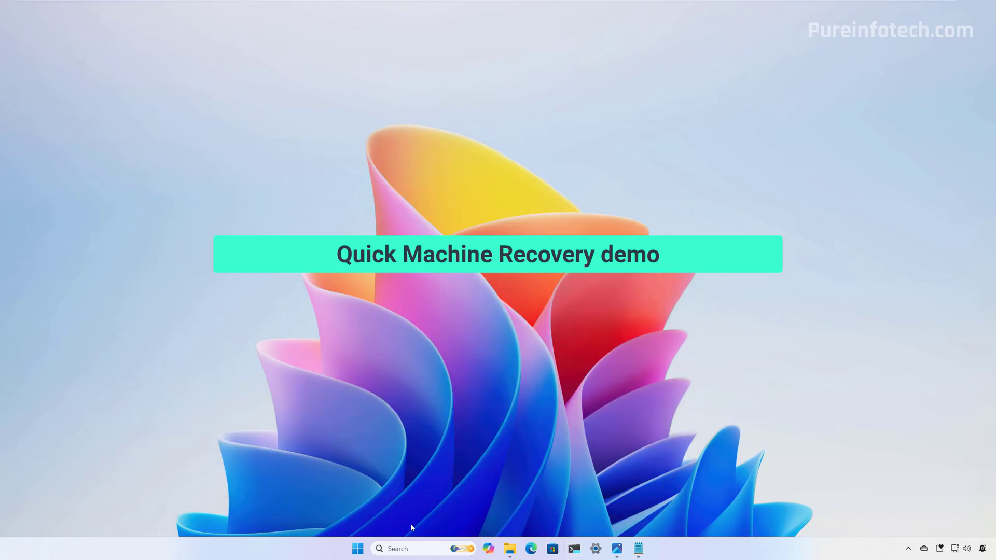
{"action": "left_click", "coordinate": [357, 548]}
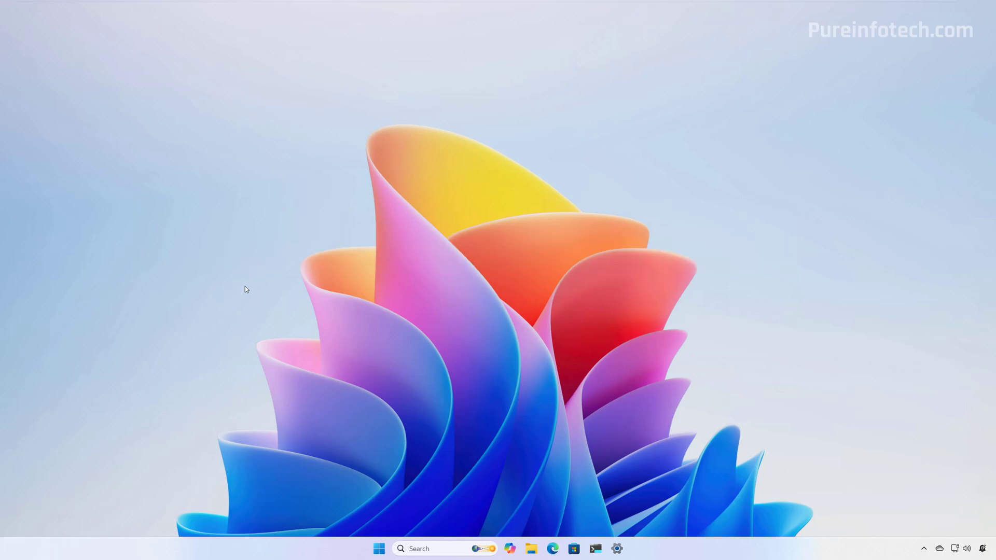
Step: Find Narrator in Settings, switch it On, and show its speech recap with Alt+Insert+X
{"action": "key", "text": "super"}
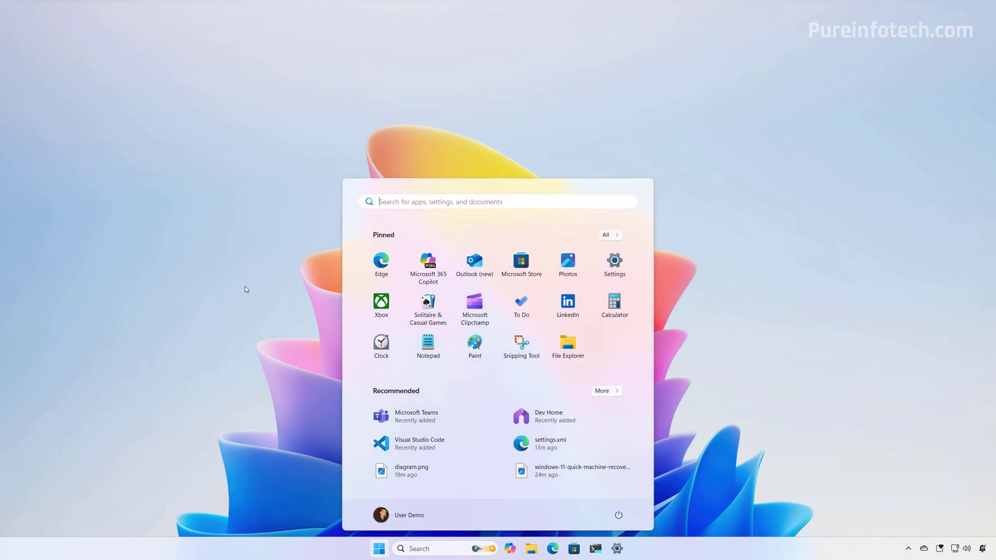
{"action": "left_click", "coordinate": [614, 262]}
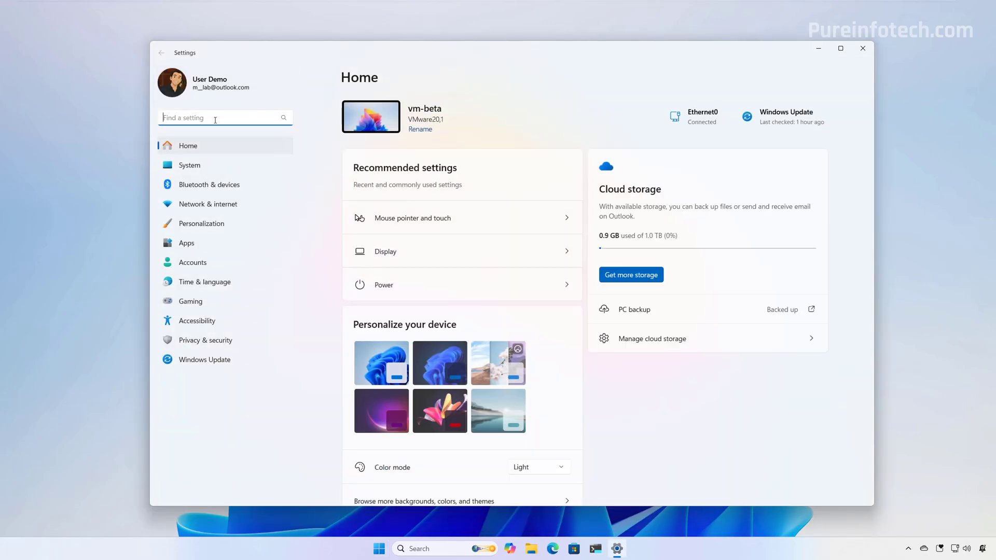
{"action": "type", "text": "narrator"}
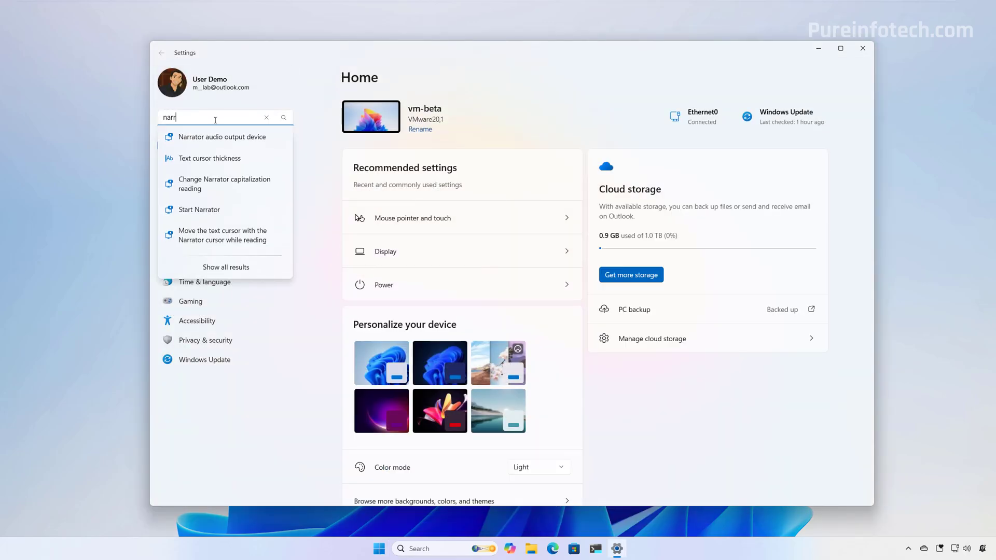
{"action": "key", "text": "Return"}
{"action": "left_click", "coordinate": [800, 152]}
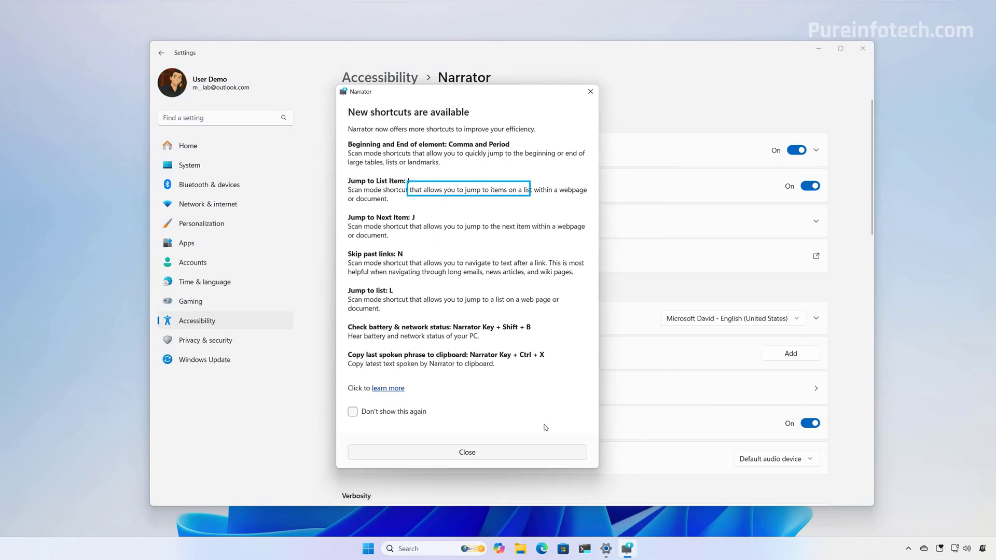
{"action": "left_click", "coordinate": [511, 456]}
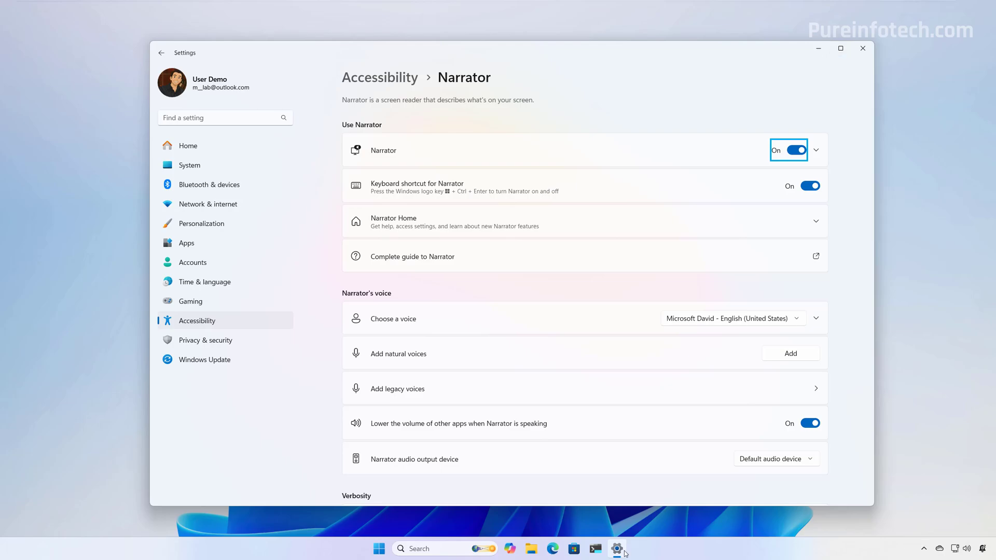
{"action": "key", "text": "alt+Insert+x"}
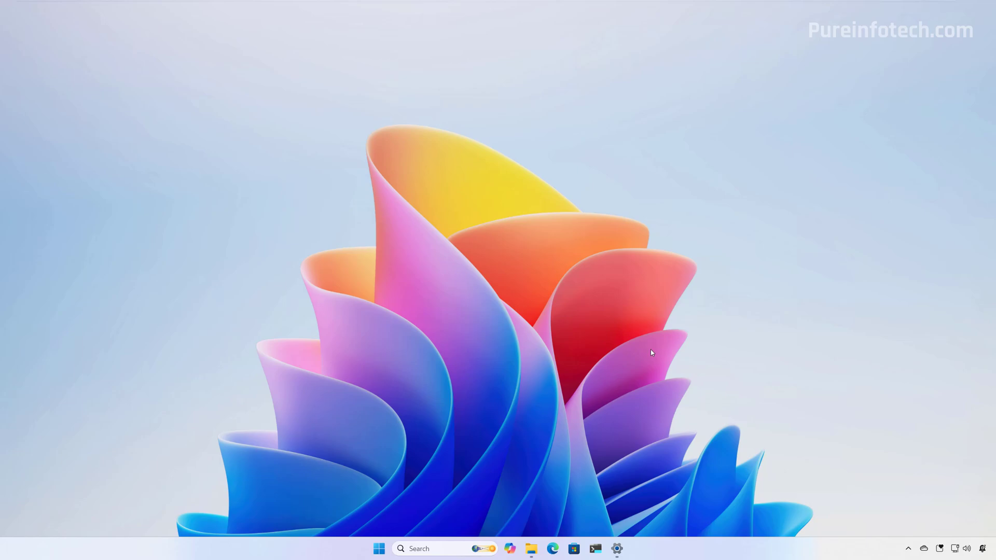
{"action": "left_click", "coordinate": [616, 549]}
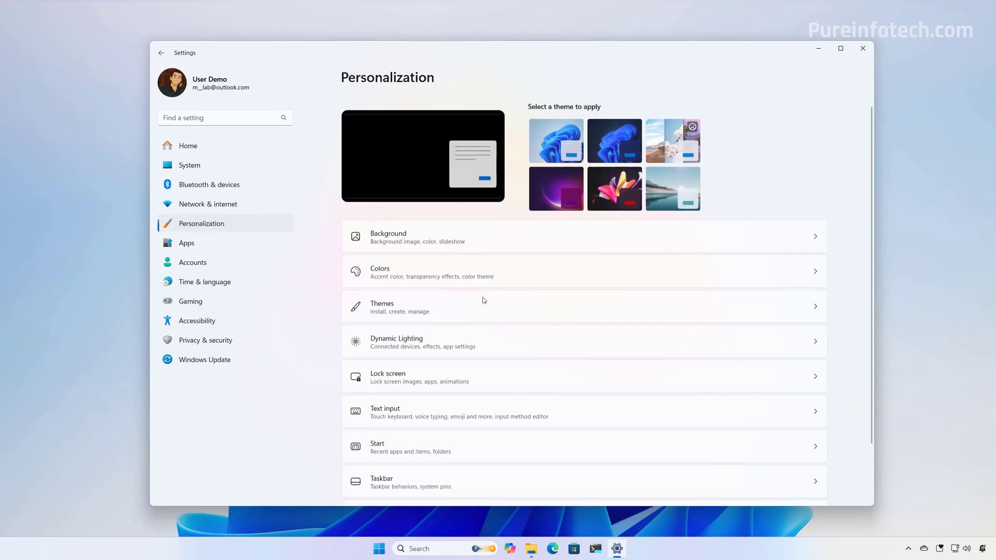
{"action": "scroll", "coordinate": [482, 299], "scroll_direction": "down", "scroll_amount": 3}
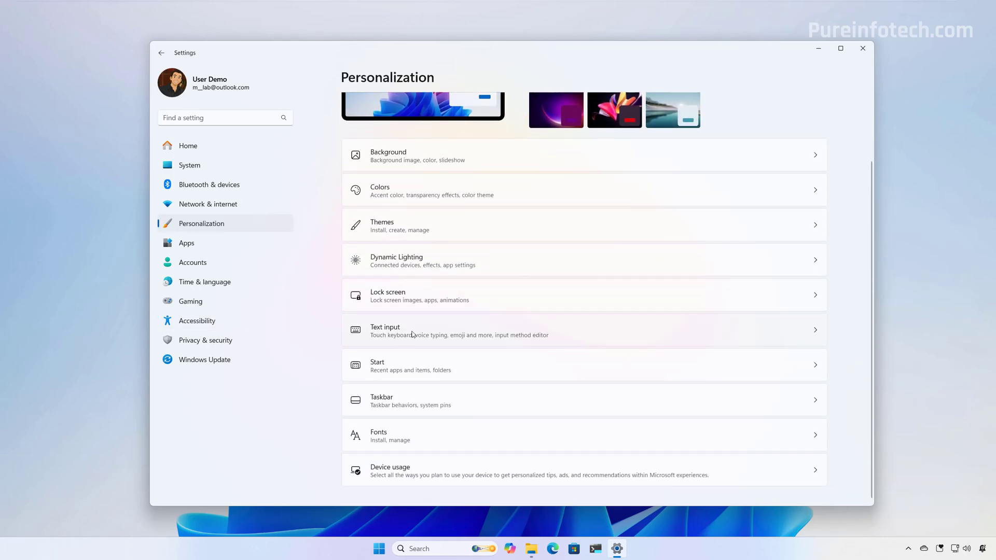
{"action": "left_click", "coordinate": [580, 329]}
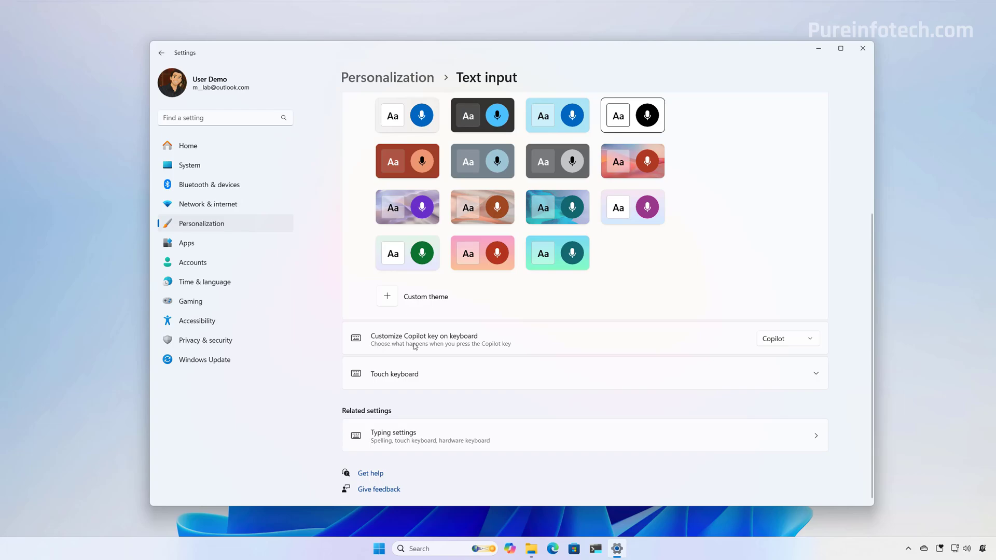
{"action": "left_click", "coordinate": [784, 341]}
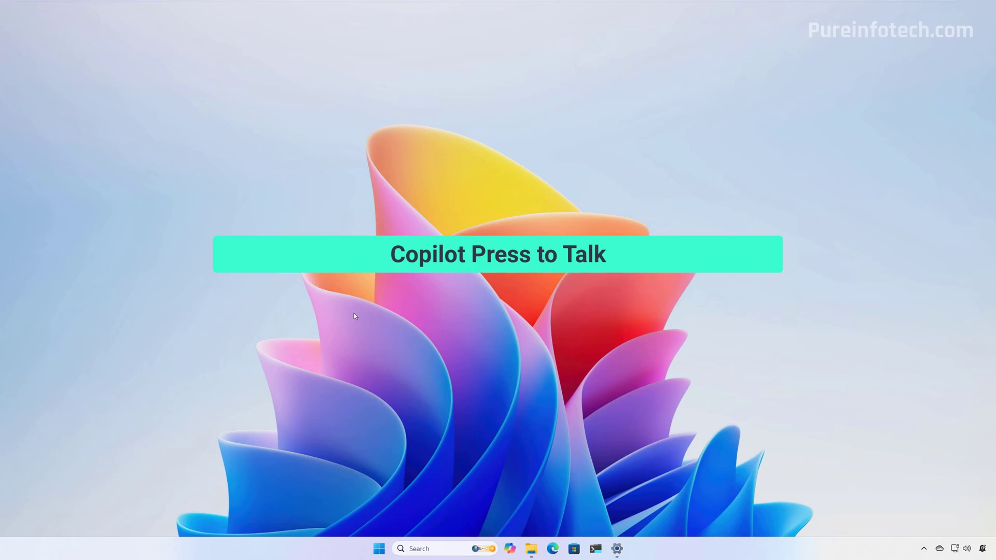
Step: Continue past Copilot's welcome setup, minimize it, and start Terminal as administrator
{"action": "left_click", "coordinate": [510, 548]}
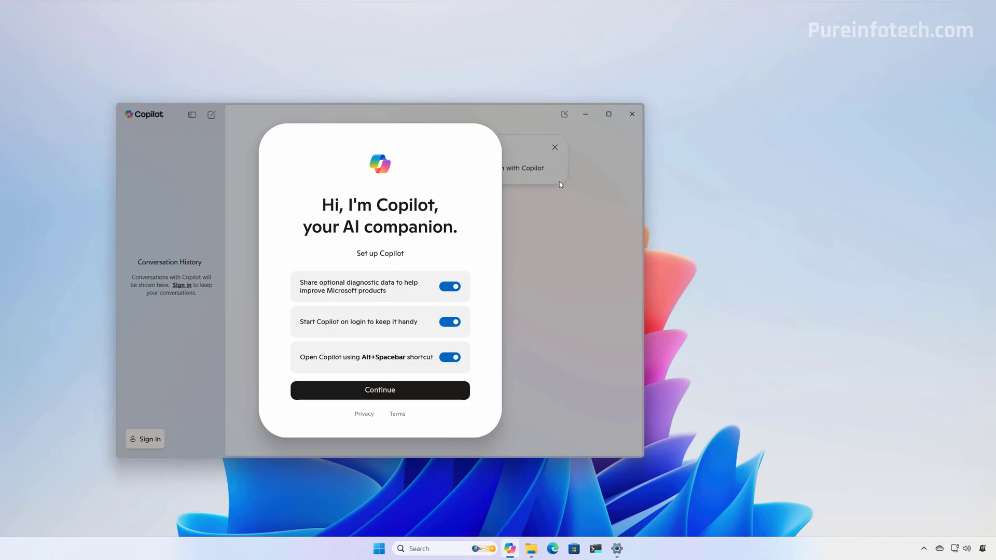
{"action": "left_click", "coordinate": [431, 389]}
{"action": "left_click", "coordinate": [586, 114]}
{"action": "left_click", "coordinate": [595, 548]}
{"action": "left_click", "coordinate": [447, 356]}
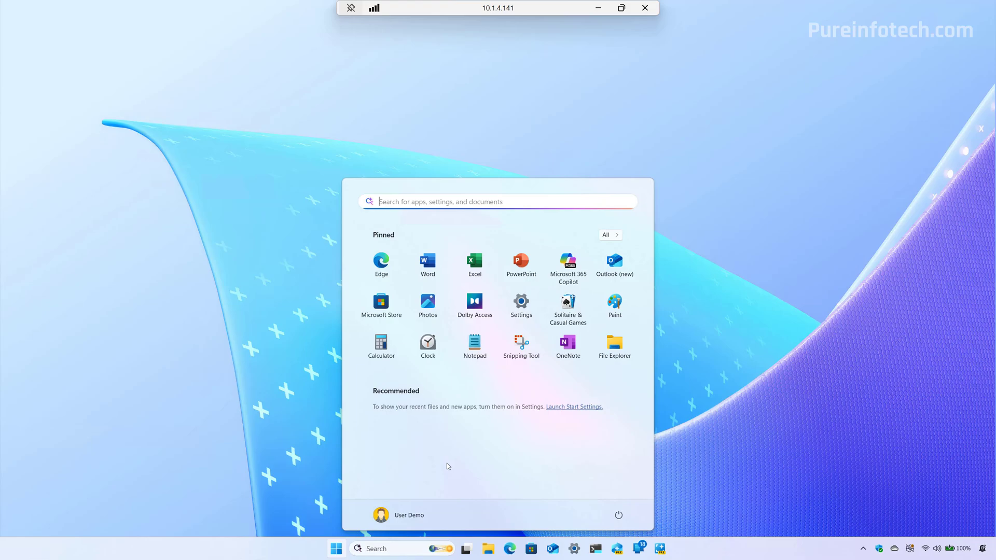
Step: Search Start for 'click to do' and view the Best match result's context menu
{"action": "type", "text": "click to do"}
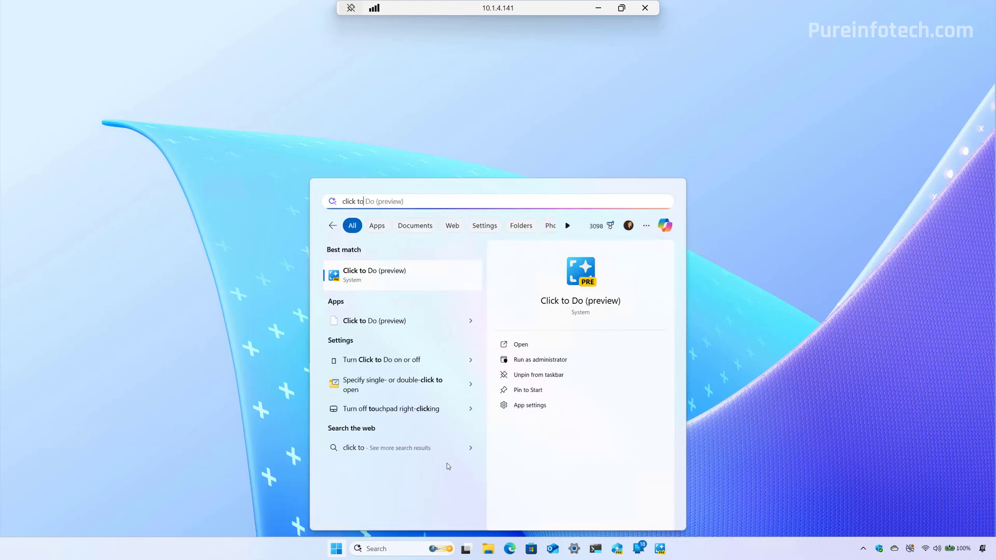
{"action": "right_click", "coordinate": [388, 285]}
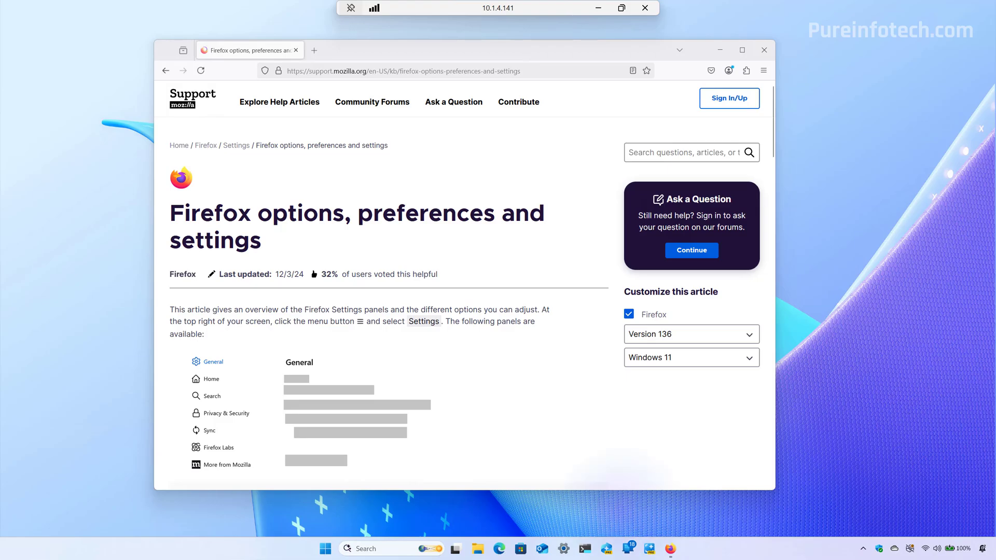
Step: Select the article's intro paragraph with Click to Do and view its 'Open with' actions
{"action": "left_click", "coordinate": [650, 549]}
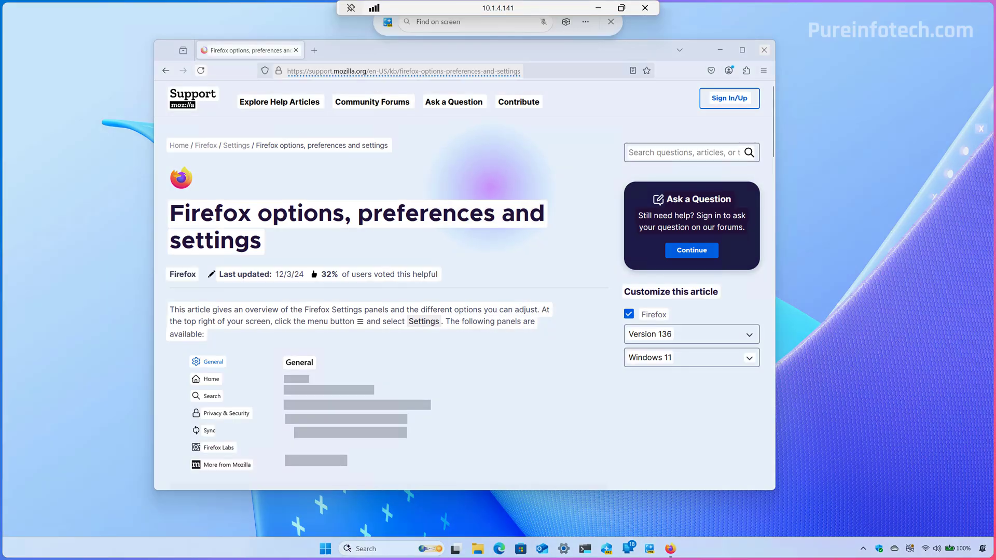
{"action": "left_click", "coordinate": [267, 322]}
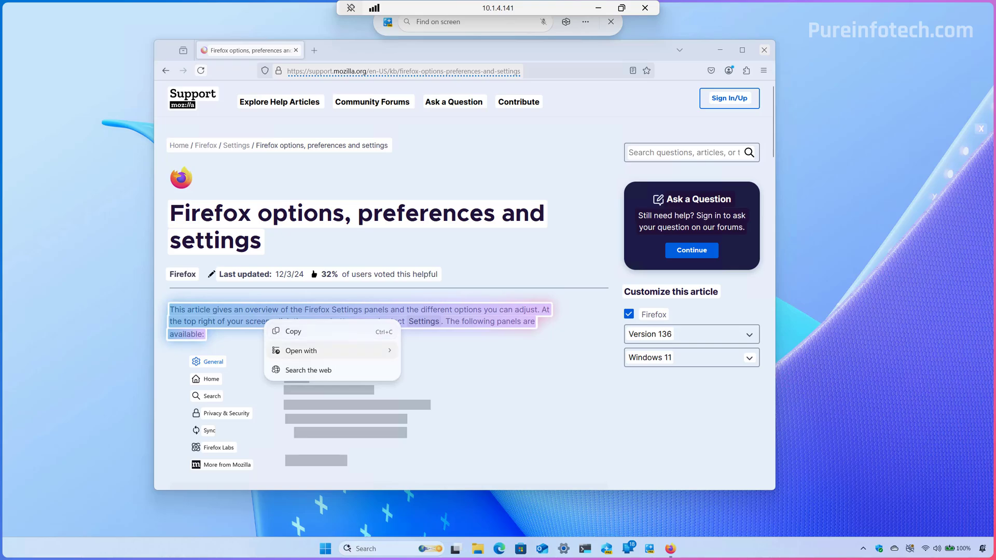
{"action": "mouse_move", "coordinate": [332, 350]}
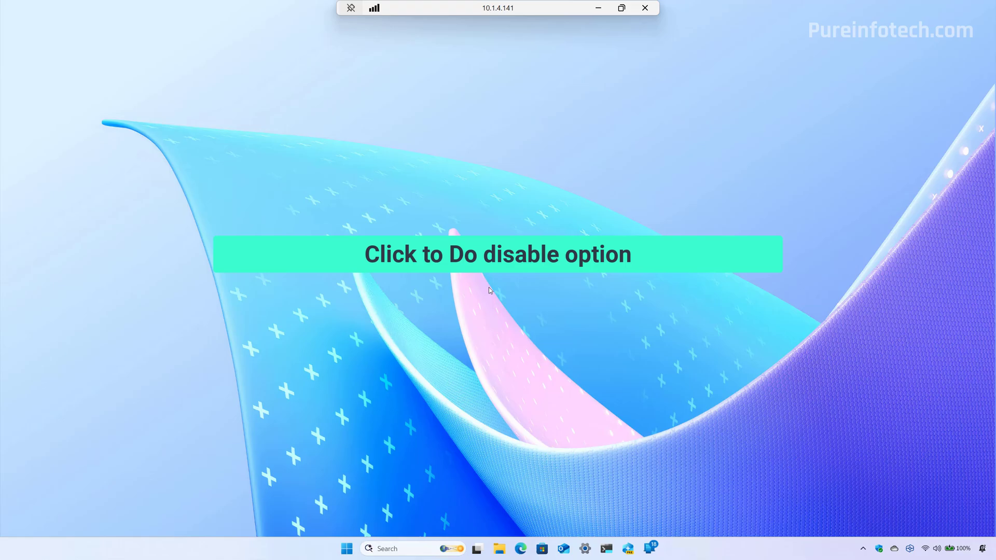
Step: Switch Click to Do (preview) On under Settings > Privacy & security
{"action": "left_click", "coordinate": [585, 548]}
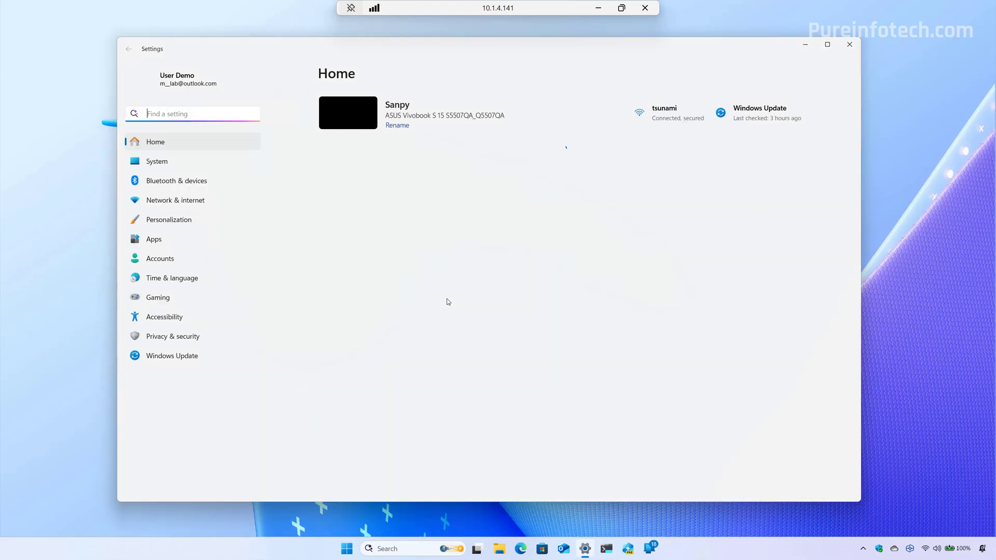
{"action": "left_click", "coordinate": [157, 162]}
{"action": "left_click", "coordinate": [173, 336]}
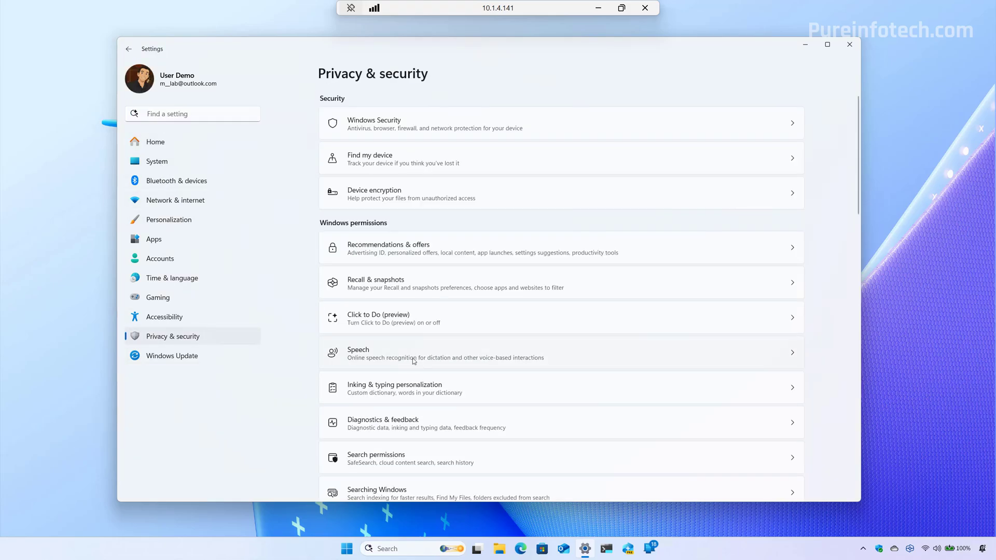
{"action": "left_click", "coordinate": [389, 319]}
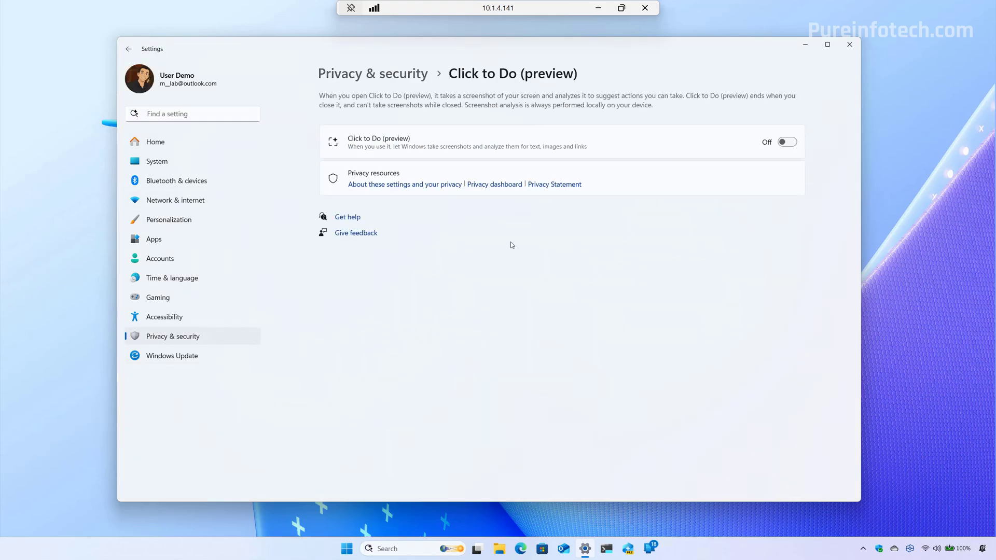
{"action": "left_click", "coordinate": [784, 142]}
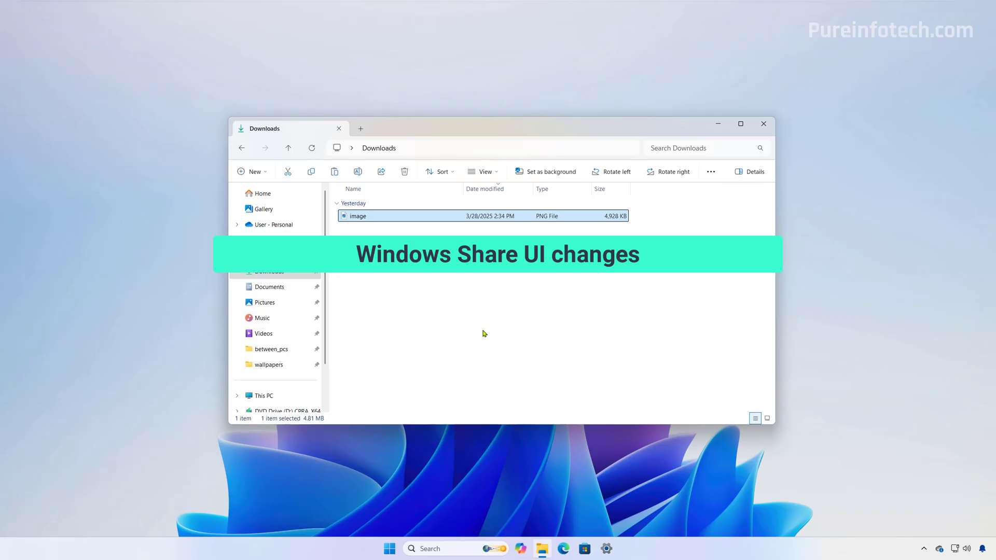
Step: Open the Downloads image in the Share editor and browse its adjustment and Filter options
{"action": "left_click", "coordinate": [381, 173]}
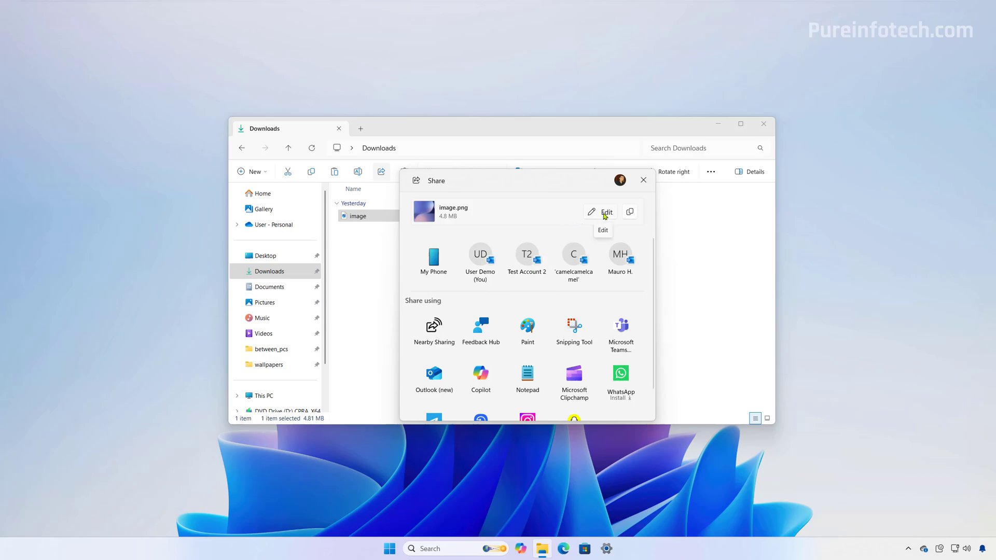
{"action": "left_click", "coordinate": [605, 215]}
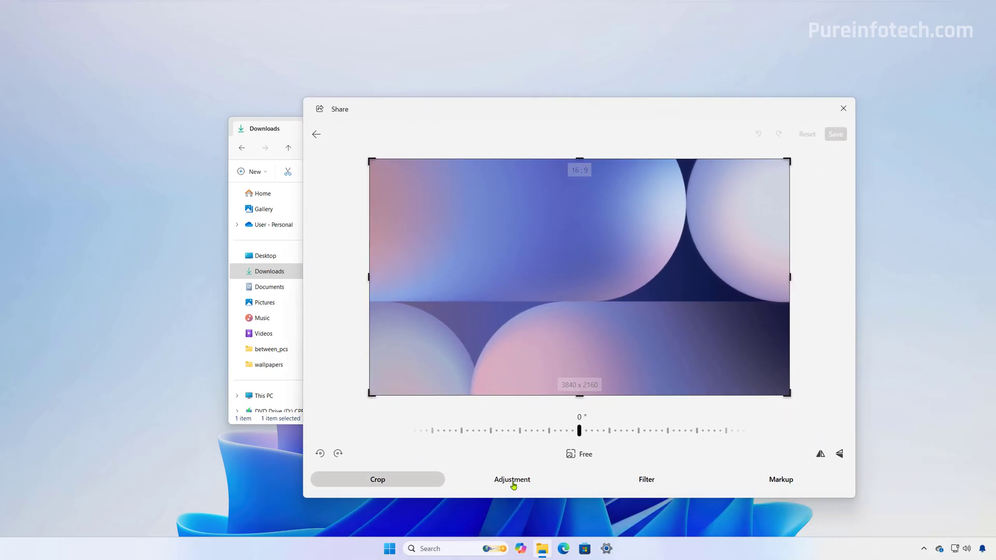
{"action": "left_click", "coordinate": [514, 485]}
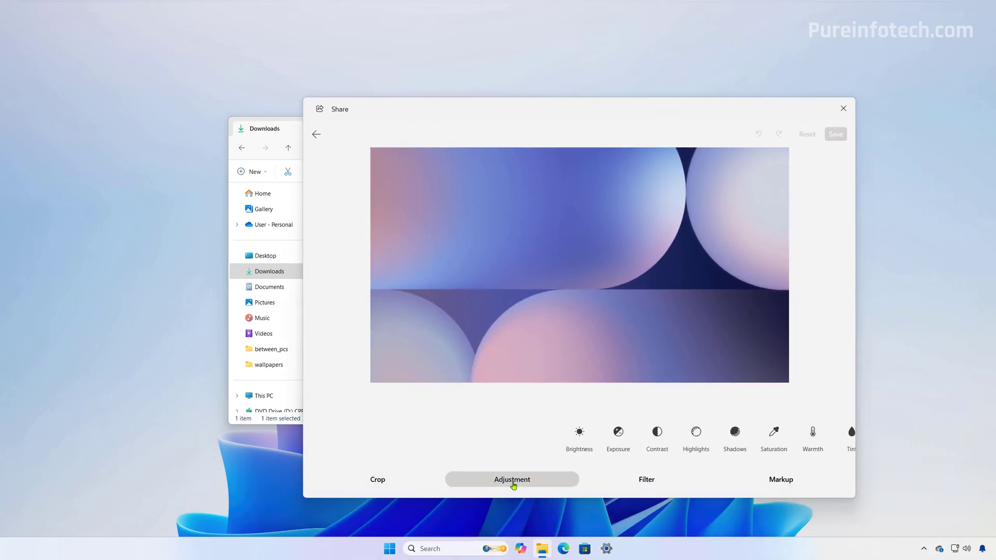
{"action": "left_click", "coordinate": [648, 484]}
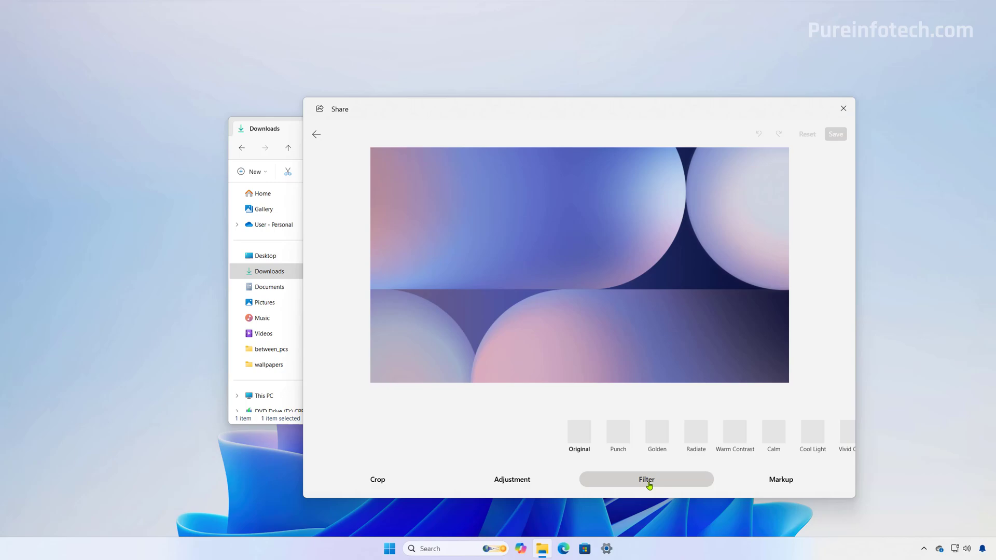
Step: Draw a yellow Markup highlighter loop on the image, then close the editor without saving
{"action": "left_click", "coordinate": [783, 484]}
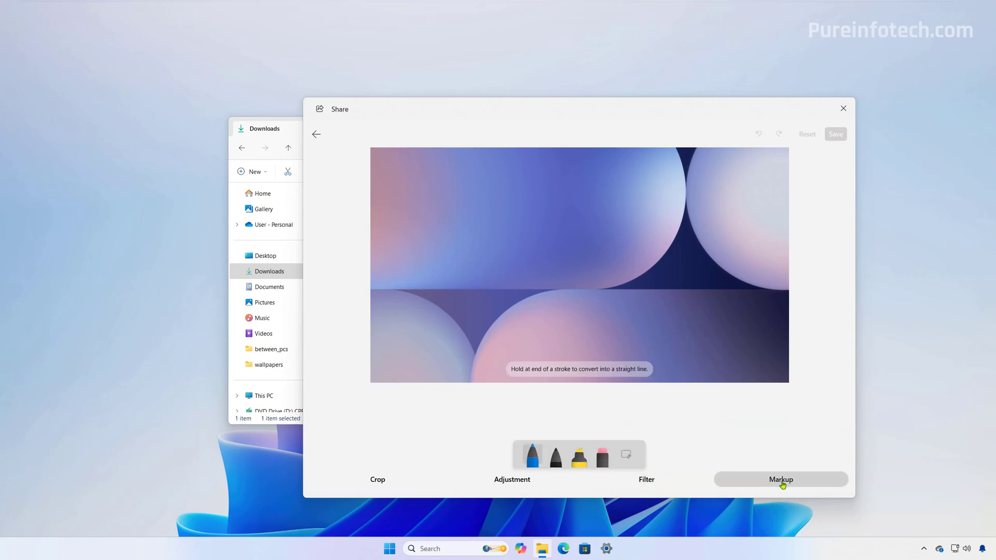
{"action": "left_click", "coordinate": [579, 457]}
{"action": "mouse_move", "coordinate": [529, 230]}
{"action": "left_mouse_down"}
{"action": "mouse_move", "coordinate": [483, 333]}
{"action": "mouse_move", "coordinate": [601, 258]}
{"action": "left_mouse_up"}
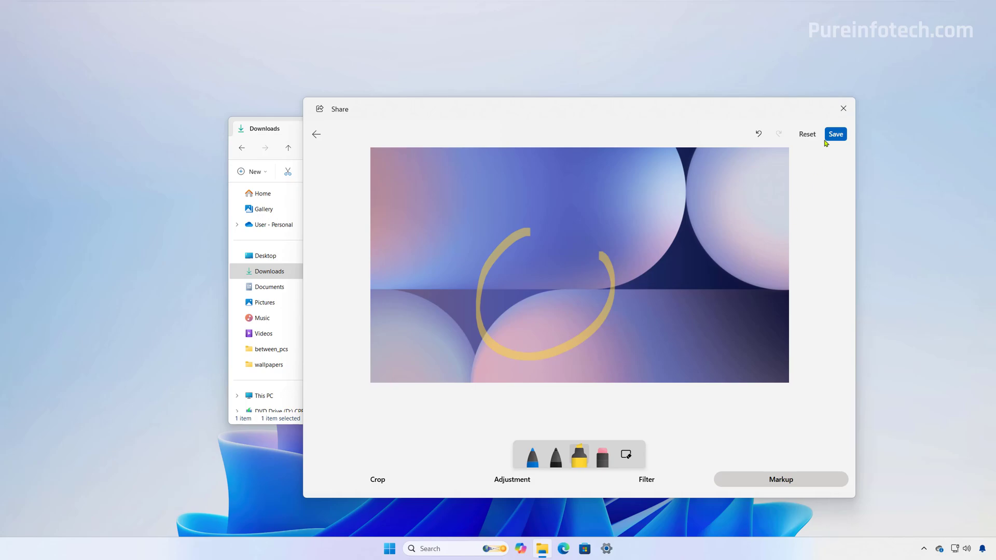
{"action": "left_click", "coordinate": [844, 109]}
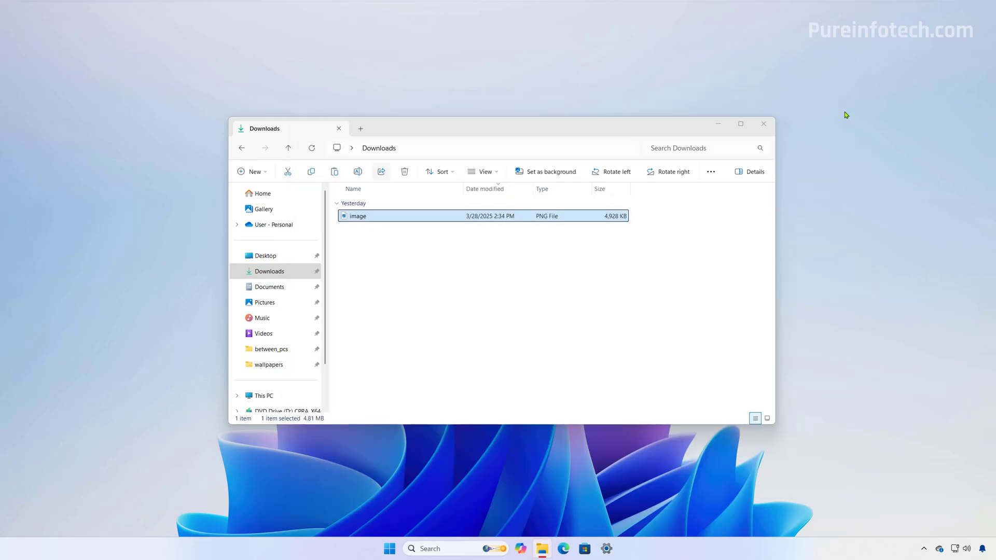
{"action": "left_click", "coordinate": [381, 171]}
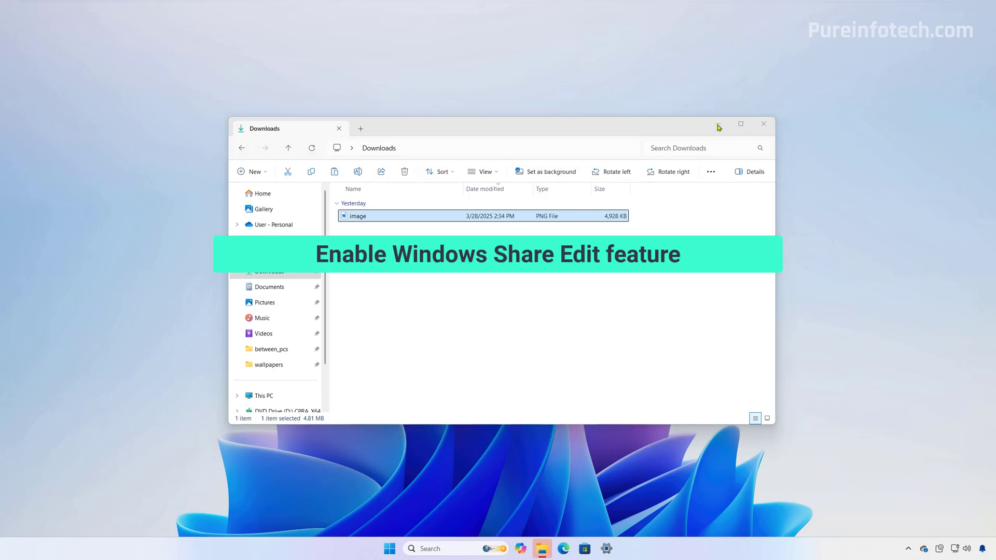
Step: Run vivetool /enable /id:53433910,54475355 in an administrator Command Prompt tab
{"action": "left_click", "coordinate": [719, 126]}
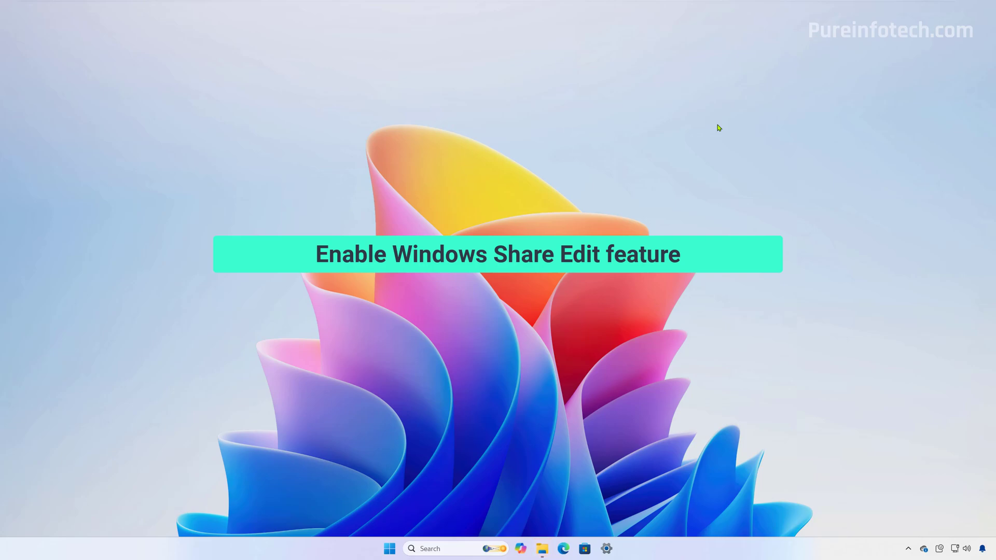
{"action": "key", "text": "super"}
{"action": "type", "text": "te"}
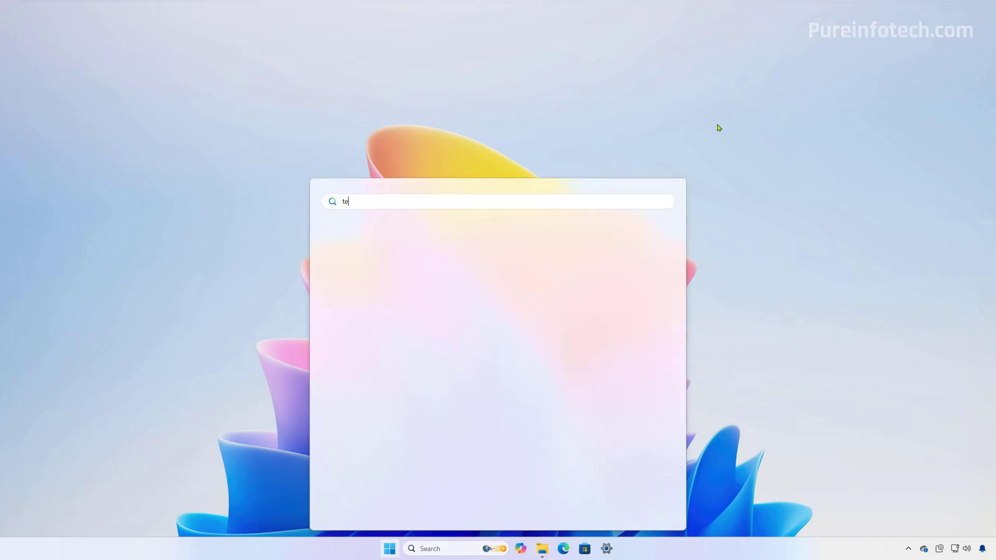
{"action": "left_click", "coordinate": [539, 359]}
{"action": "left_click", "coordinate": [458, 358]}
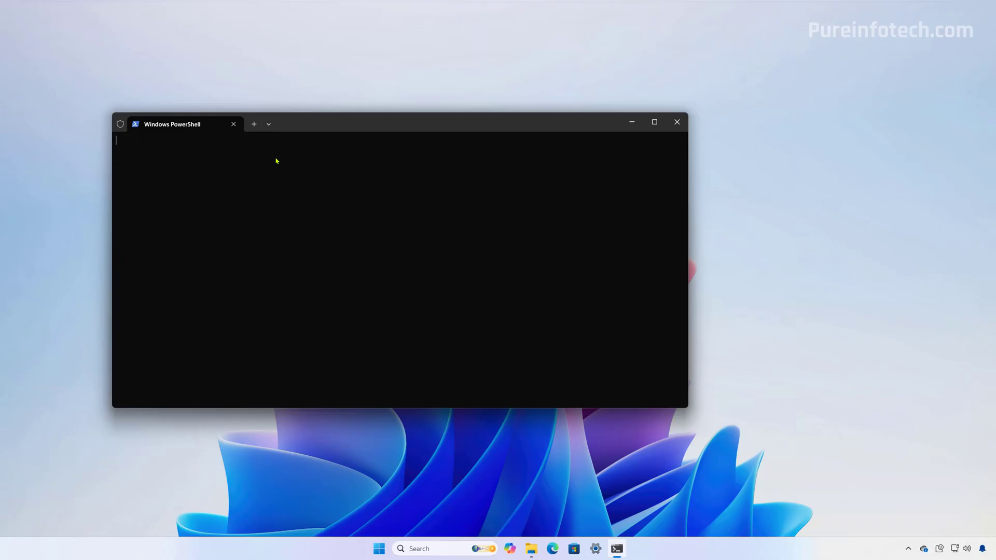
{"action": "left_click", "coordinate": [269, 124]}
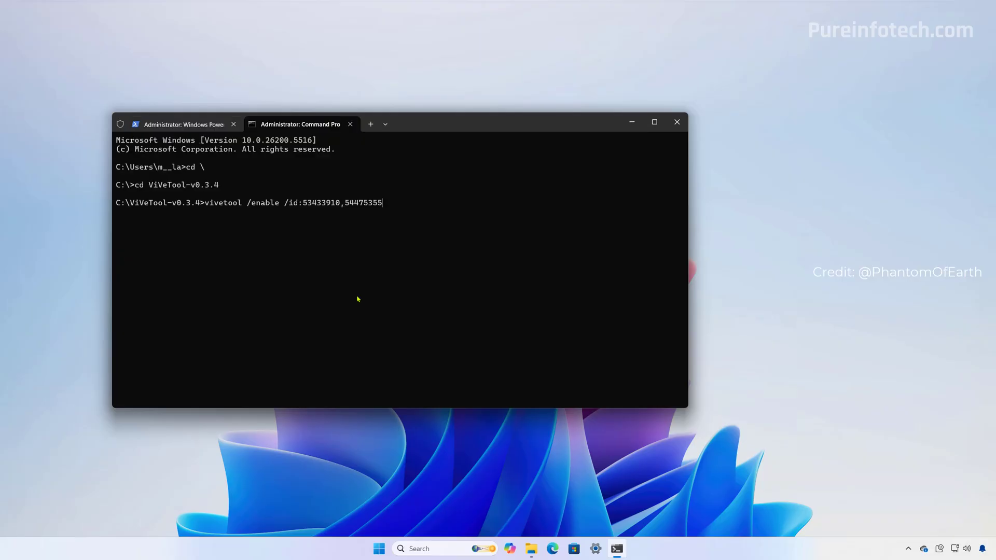
{"action": "key", "text": "Return"}
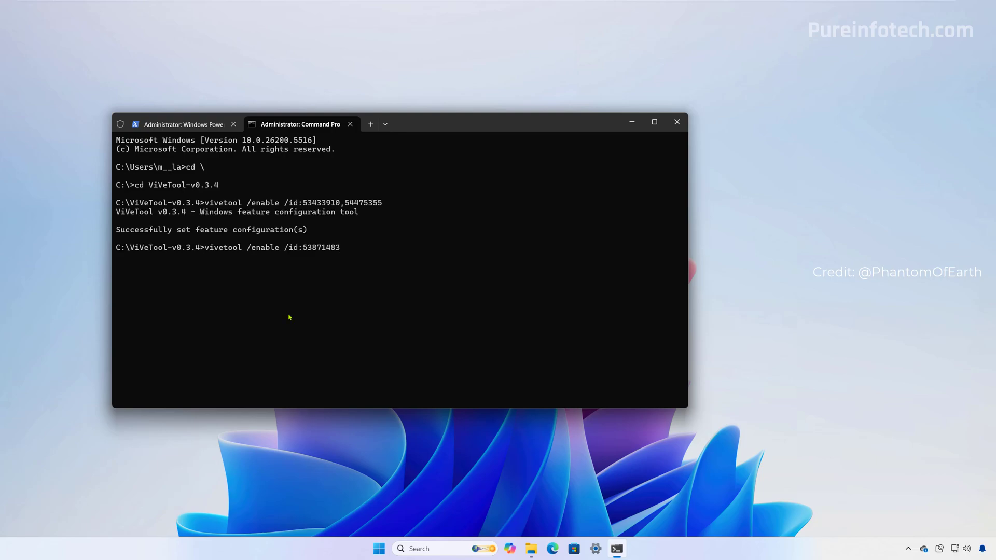
{"action": "key", "text": "Return"}
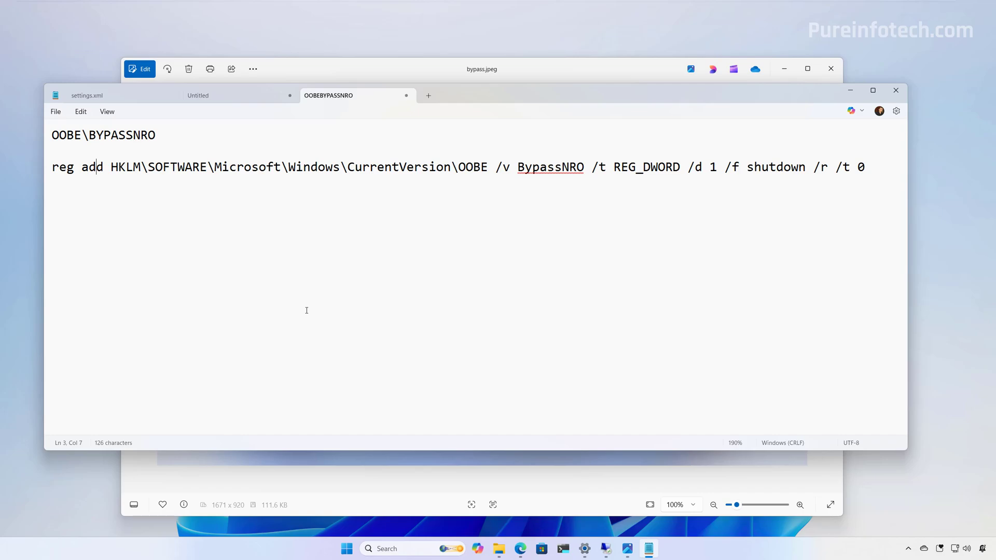
Step: Select the reg add BypassNRO command line in Notepad and bring the bypass.jpeg screenshot forward in Photos
{"action": "triple_click", "coordinate": [64, 170]}
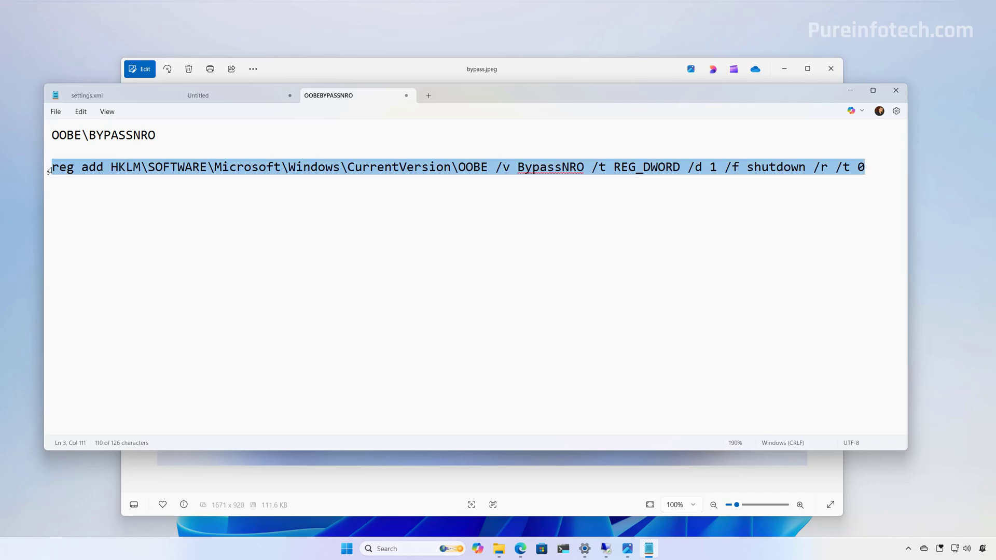
{"action": "left_click", "coordinate": [392, 474]}
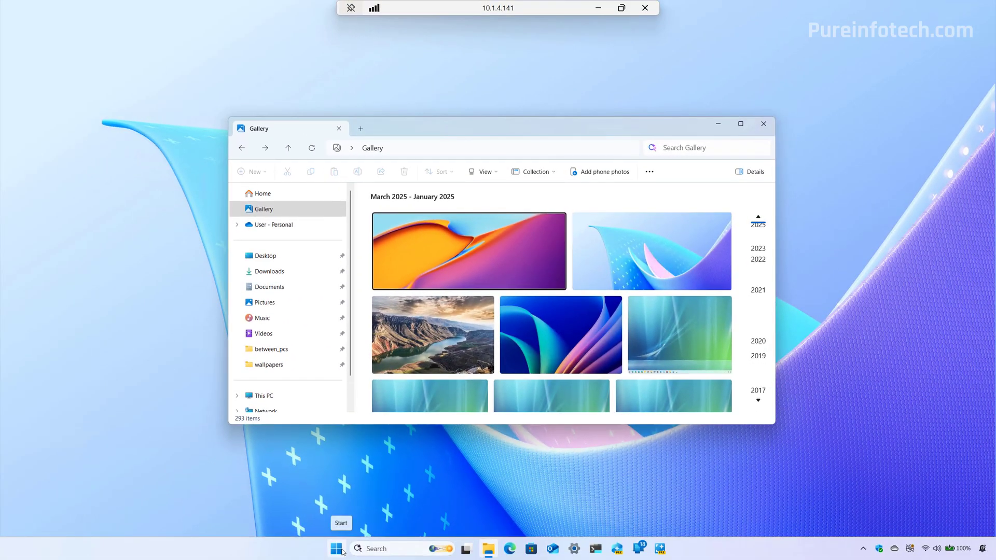
Step: Dismiss the Settings window and search the Gallery for 'bear'
{"action": "left_click", "coordinate": [573, 548]}
{"action": "double_click", "coordinate": [175, 19]}
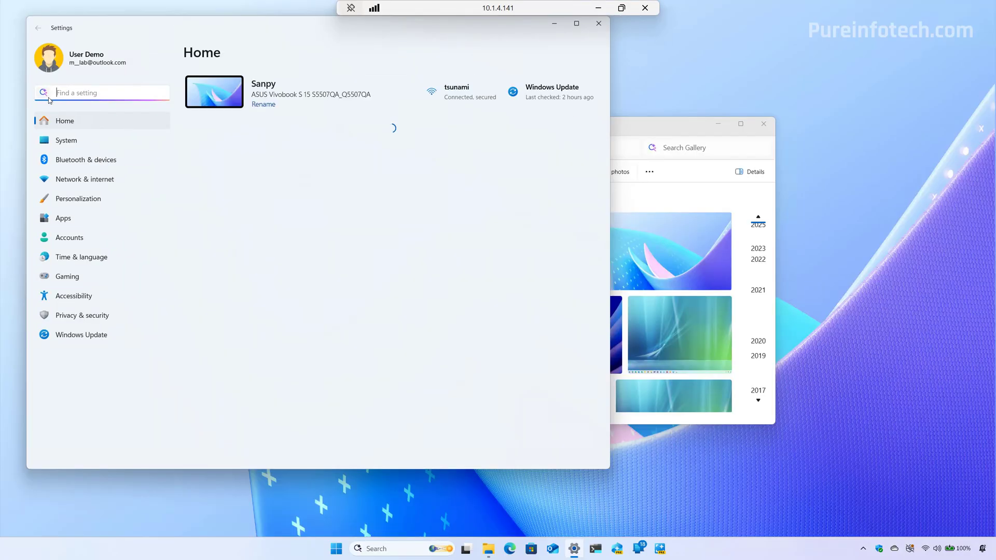
{"action": "key", "text": "alt+F4"}
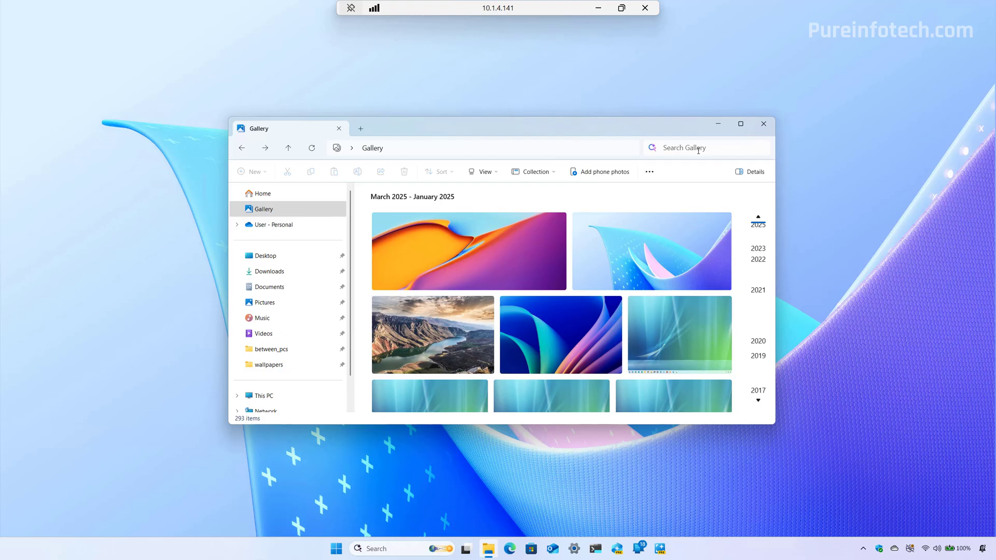
{"action": "left_click", "coordinate": [698, 151]}
{"action": "type", "text": "bear"}
{"action": "key", "text": "Return"}
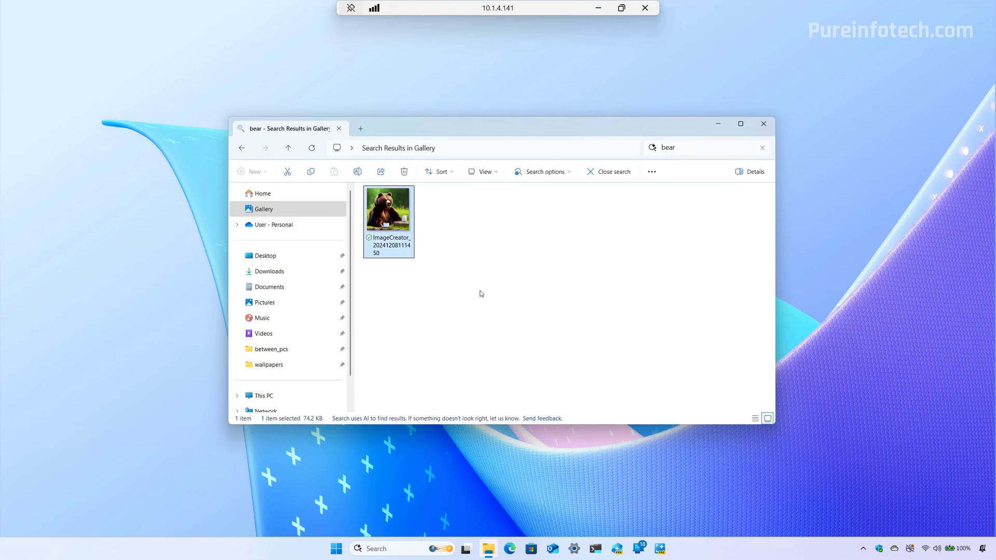
Step: Open the bear image's Properties and view its Details tab
{"action": "right_click", "coordinate": [397, 211]}
{"action": "left_click", "coordinate": [441, 303]}
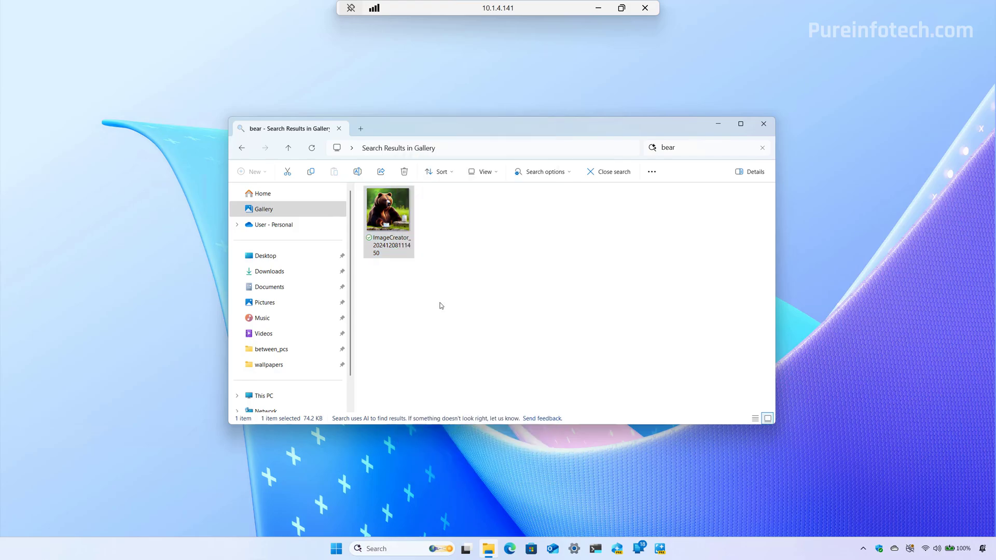
{"action": "left_click_drag", "start_coordinate": [415, 189], "coordinate": [469, 166]}
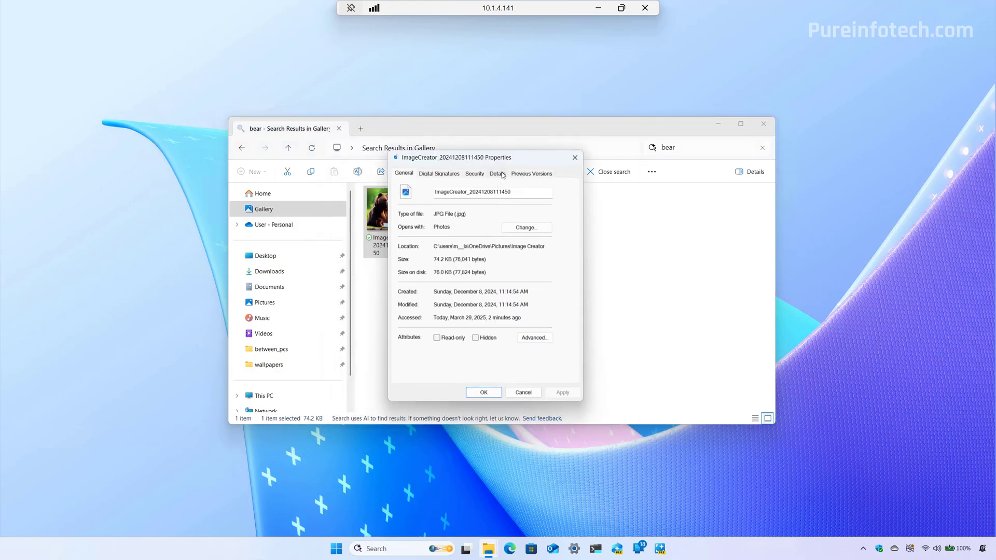
{"action": "left_click", "coordinate": [497, 173]}
{"action": "left_click_drag", "start_coordinate": [549, 224], "coordinate": [539, 336]}
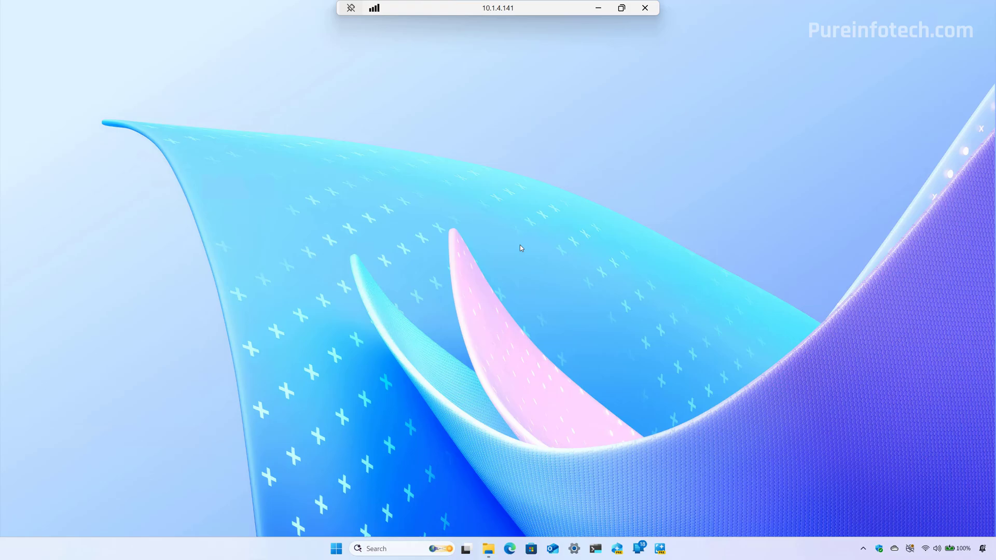
Step: Open Privacy & security > Searching Windows settings, then break the Notepad note before 'Supported'
{"action": "left_click", "coordinate": [573, 548]}
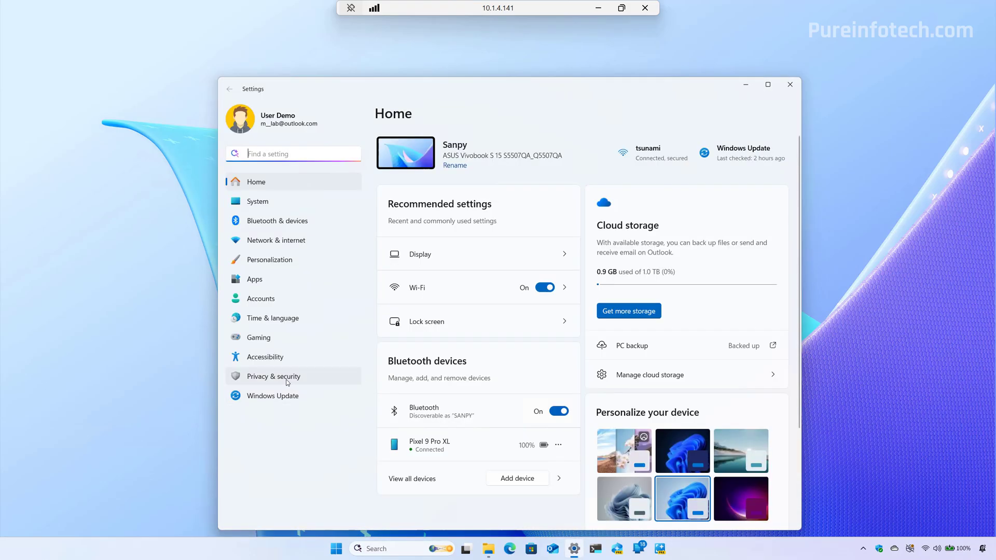
{"action": "left_click", "coordinate": [288, 382]}
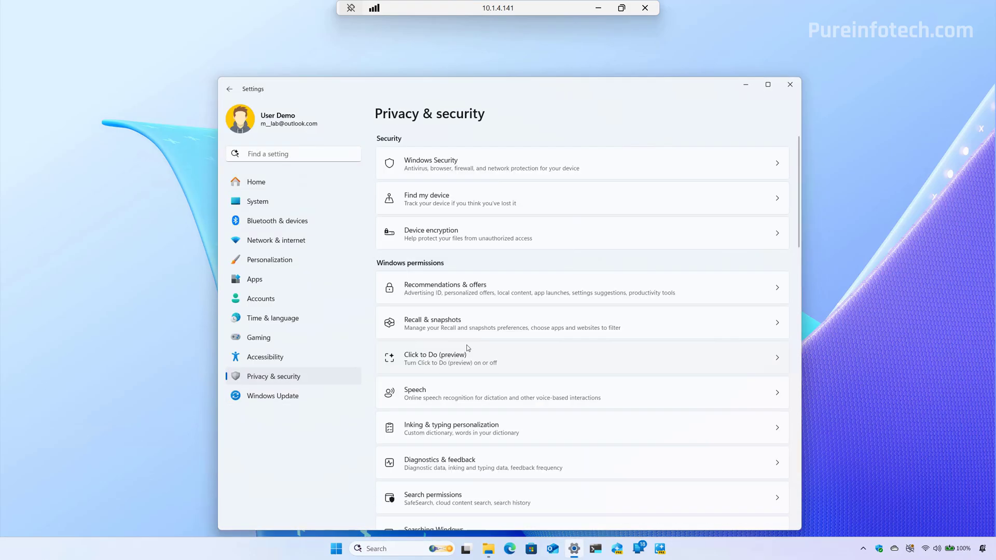
{"action": "scroll", "coordinate": [467, 356], "scroll_direction": "down", "scroll_amount": 5}
{"action": "left_click", "coordinate": [448, 293]}
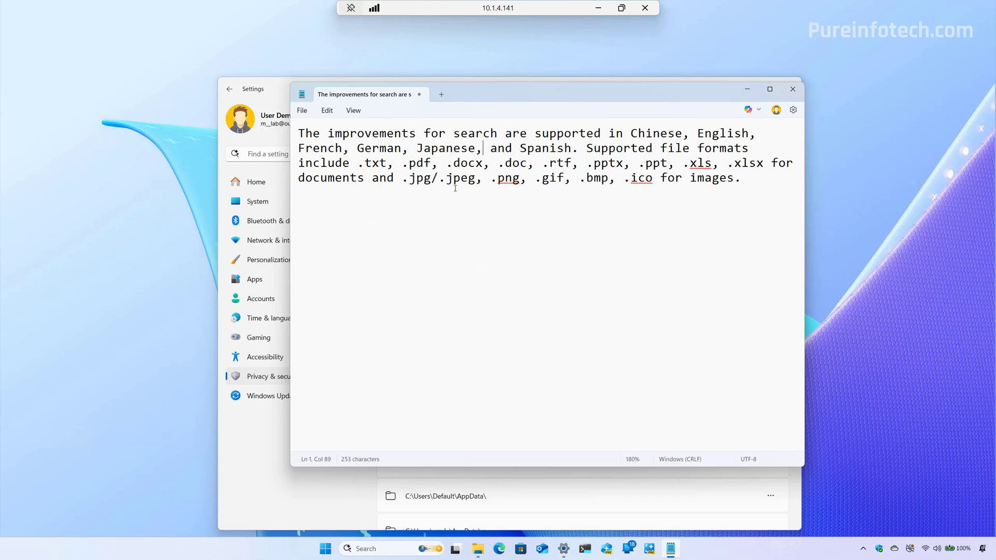
{"action": "left_click", "coordinate": [582, 147]}
{"action": "key", "text": "Return"}
{"action": "key", "text": "Return"}
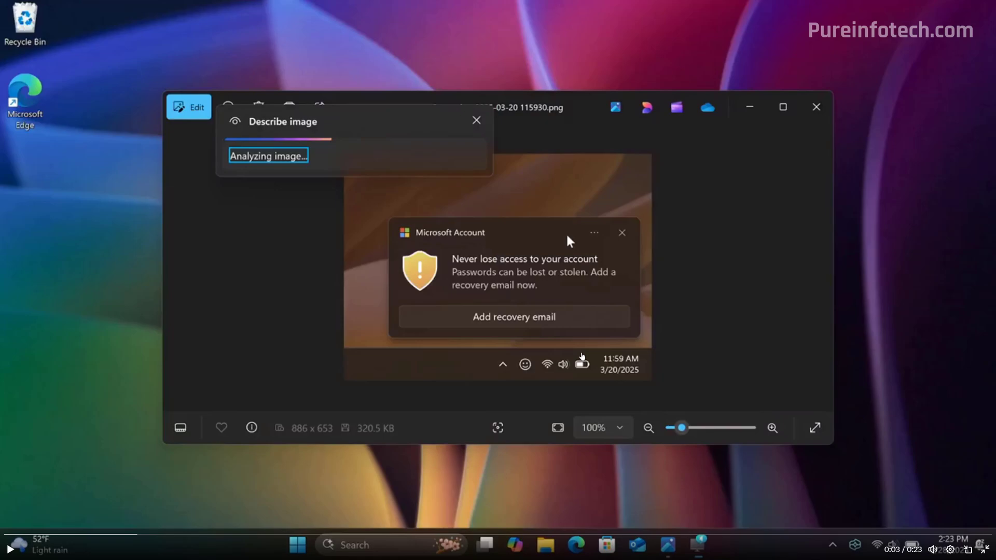
Step: Resume the Photos Describe image demo video, then pause it
{"action": "left_click", "coordinate": [11, 549]}
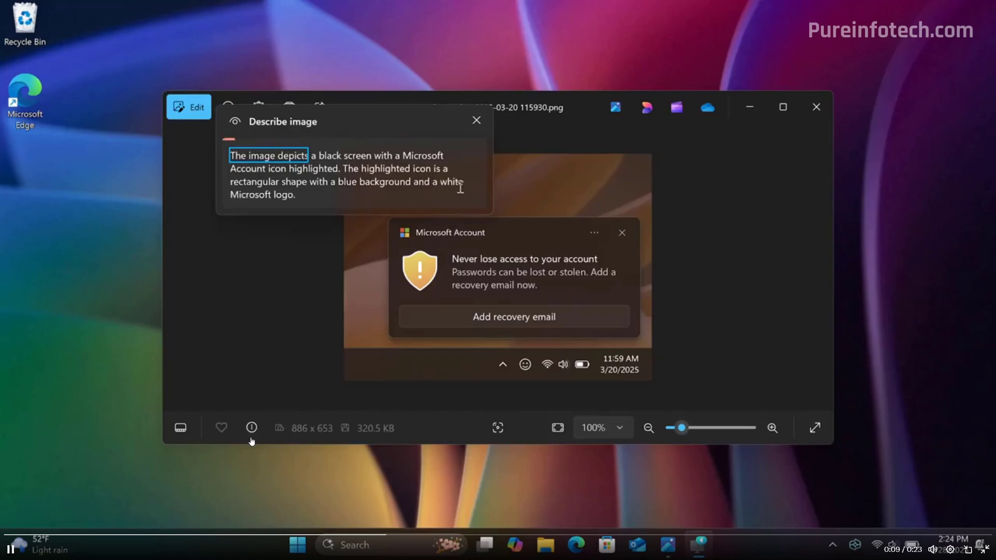
{"action": "left_click", "coordinate": [252, 442]}
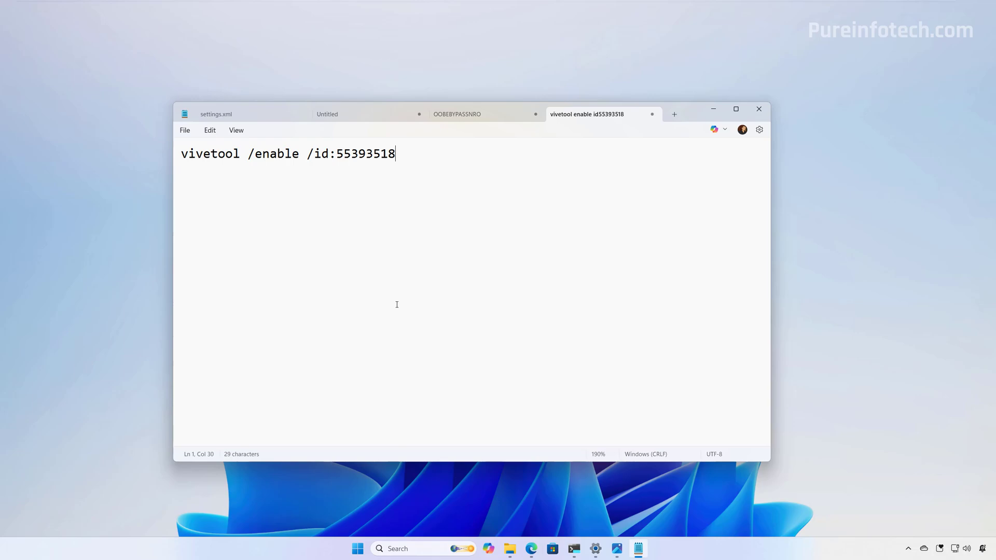
Step: Clear the screen to the Windows 11 desktop with Win+D
{"action": "key", "text": "super+d"}
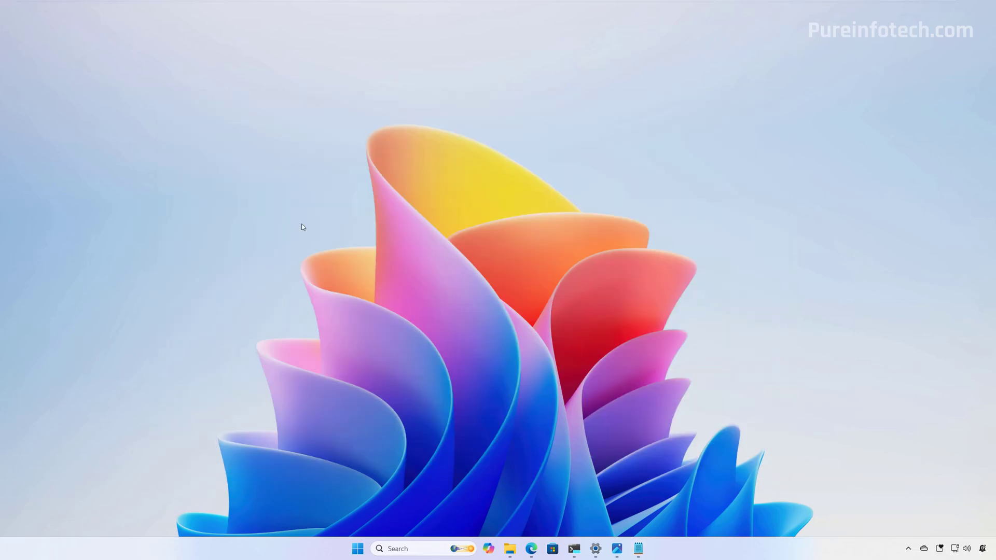